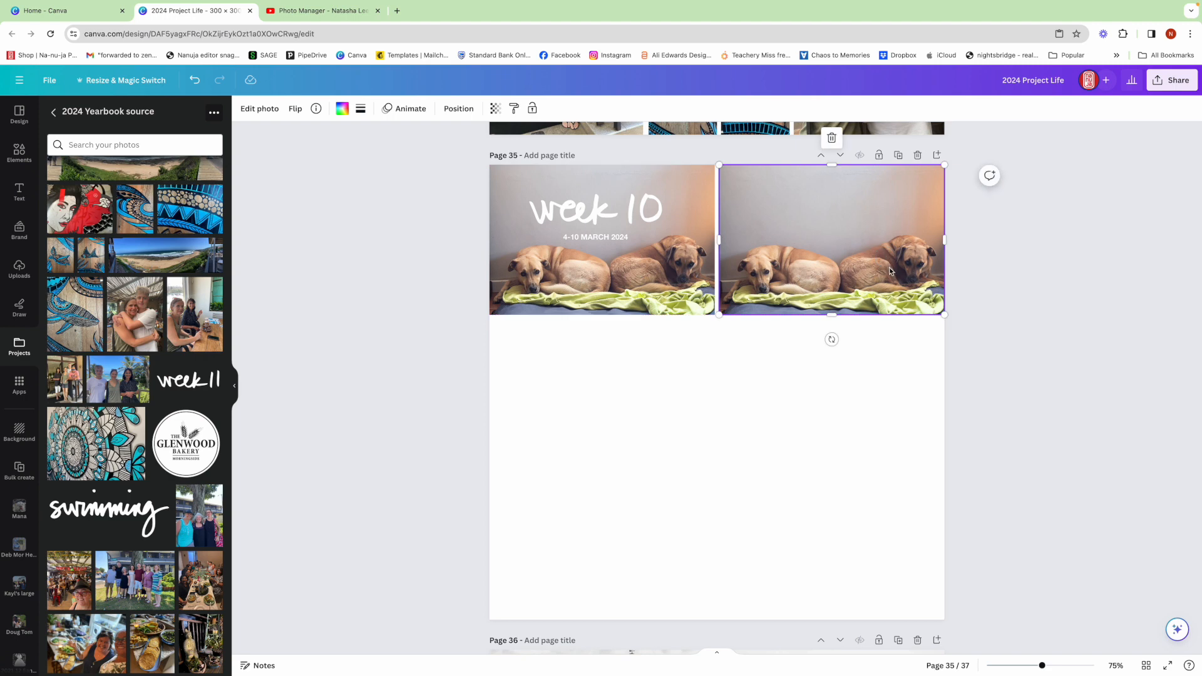
- Replace the dog photo behind the week 10 title on page 35 with the teal mandala artwork
scroll(595, 426, "up", 1)
left_click_drag(92, 449, 530, 256)
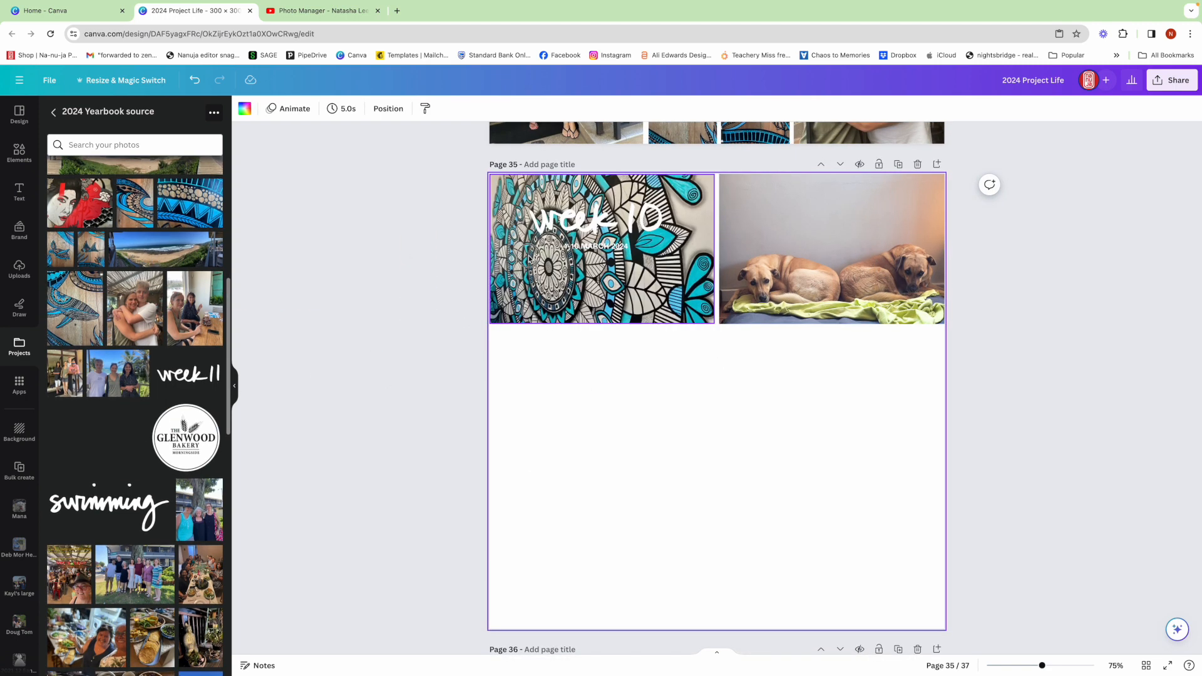
- Add a square shape and stretch it to cover the whole mandala title photo
left_click(17, 157)
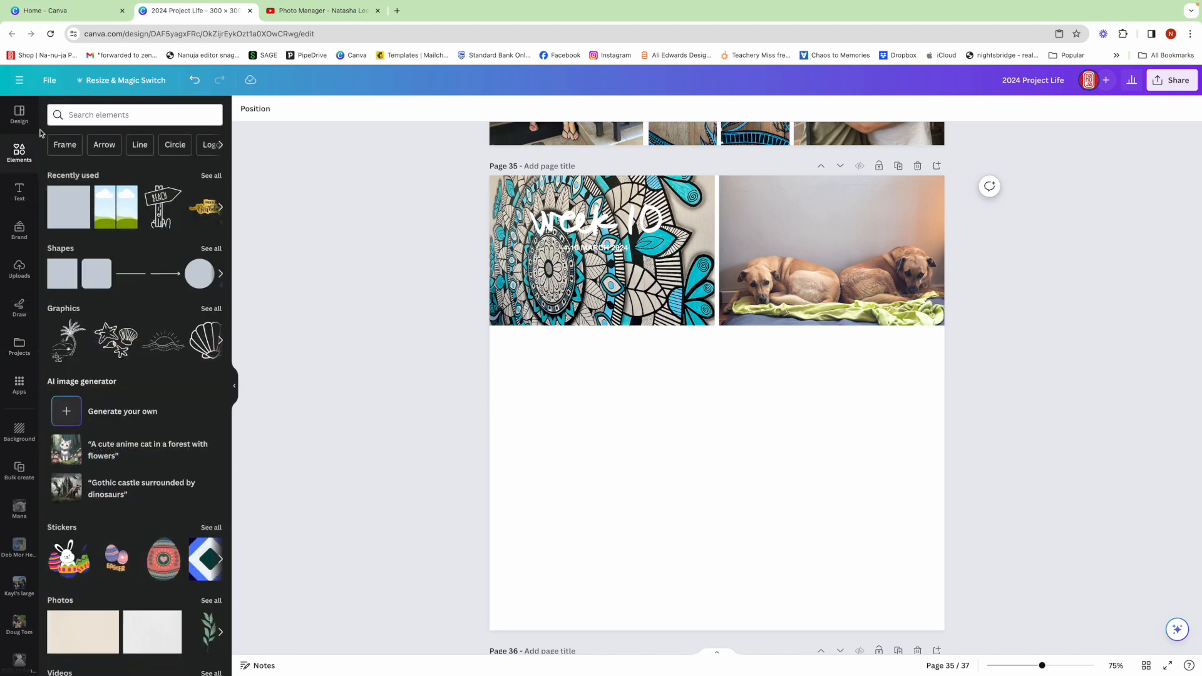
left_click(65, 220)
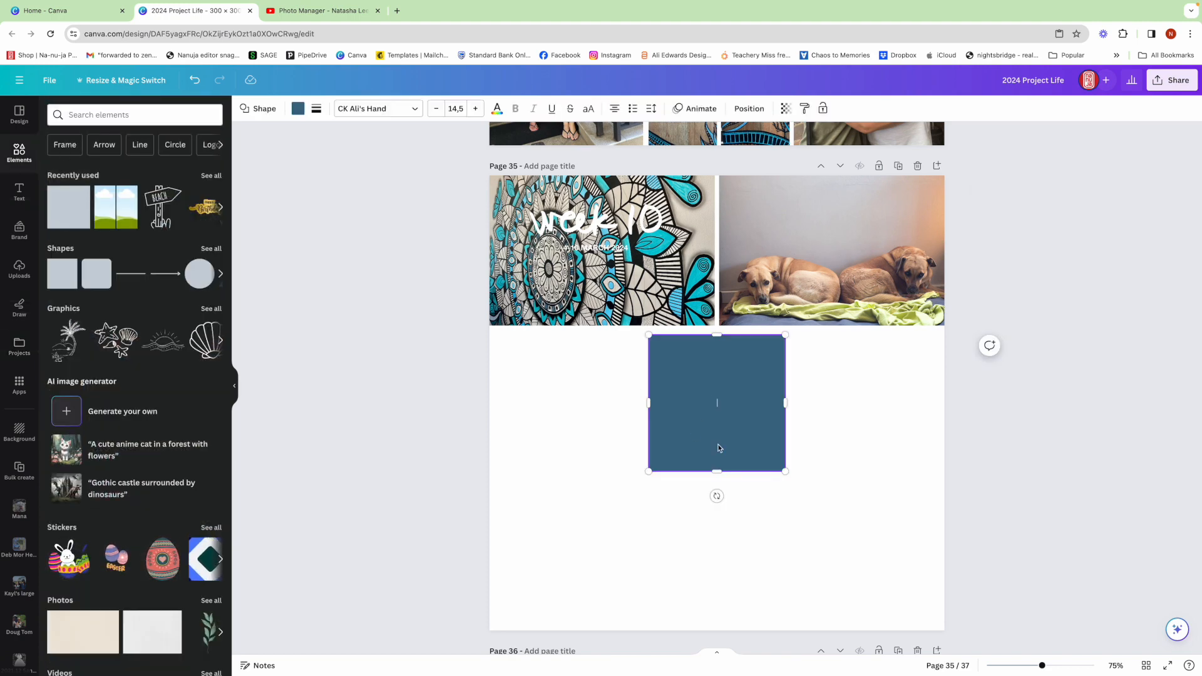
left_click_drag(723, 439, 574, 291)
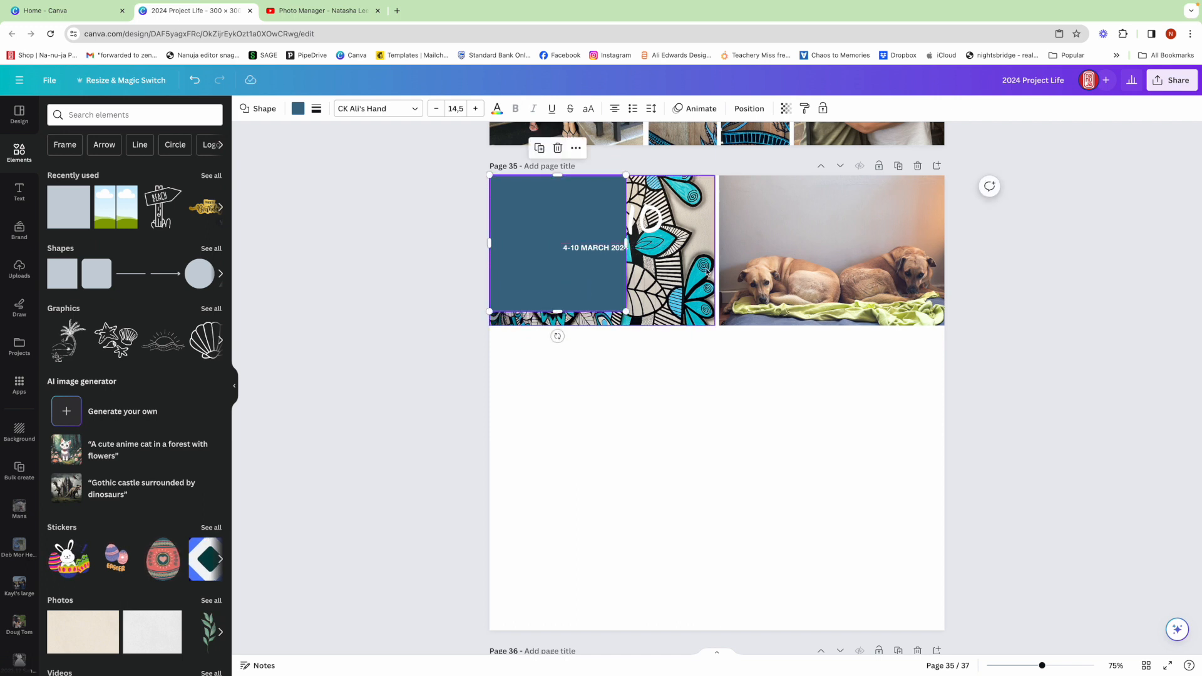
left_click_drag(626, 243, 715, 240)
left_click_drag(602, 309, 601, 316)
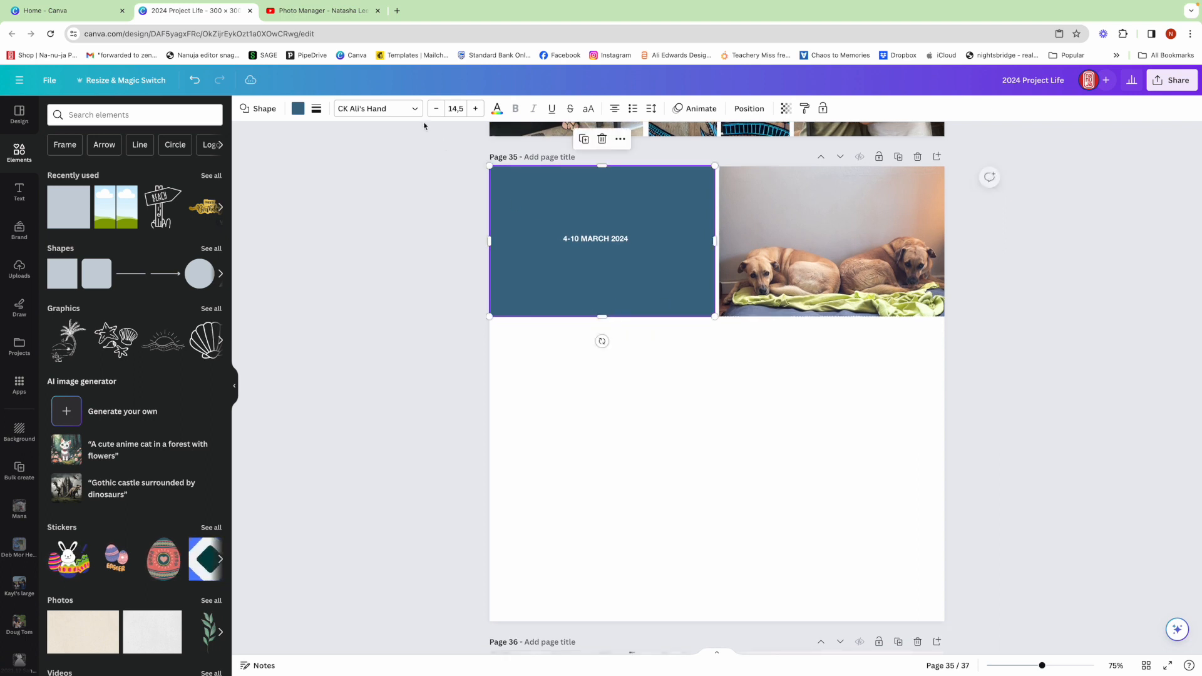
- Colour the covering rectangle black and layer it behind the mandala photo
left_click(298, 109)
left_click(118, 175)
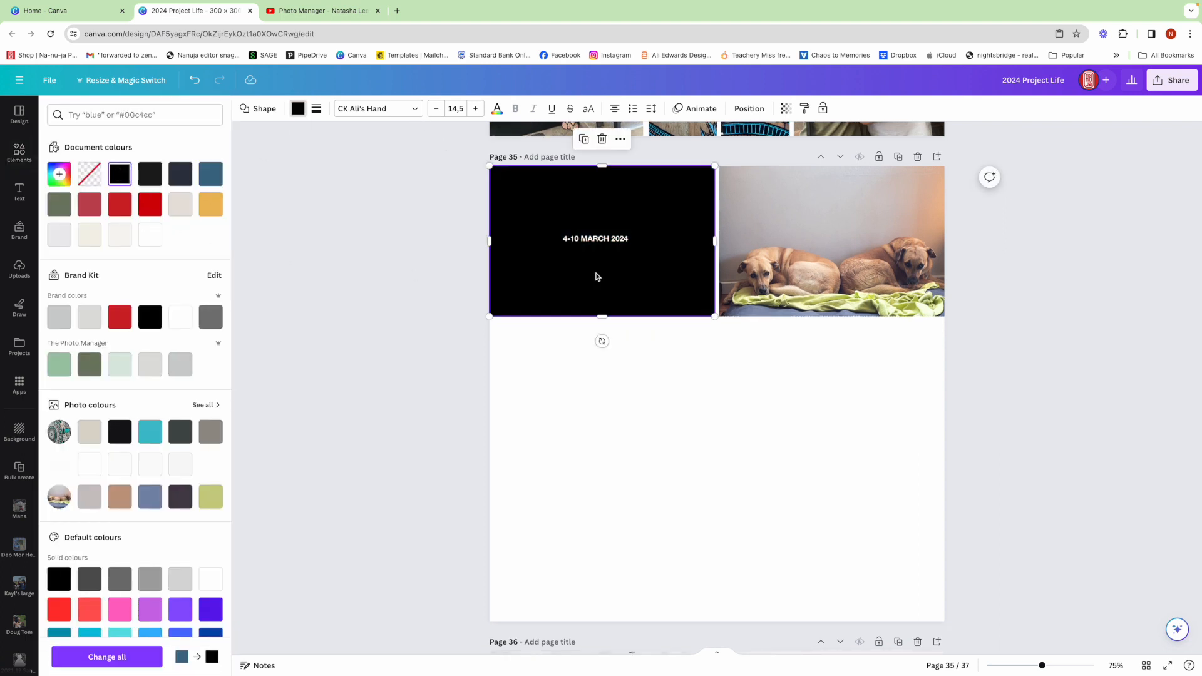
right_click(657, 268)
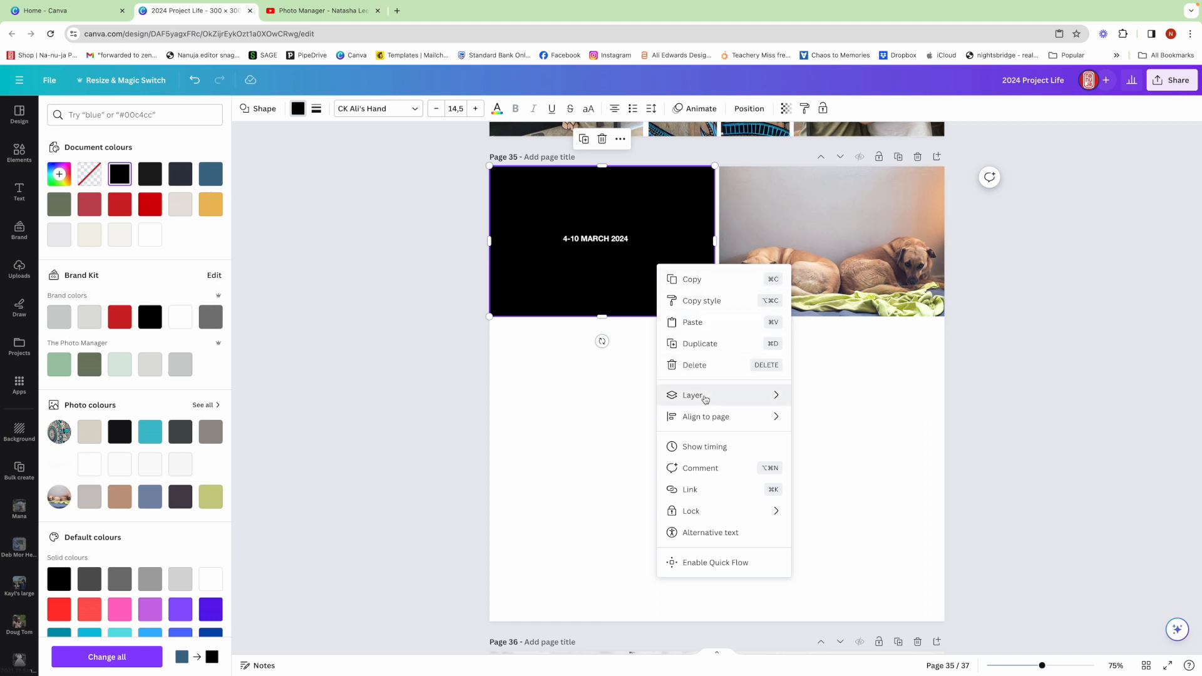
mouse_move(706, 399)
left_click(855, 459)
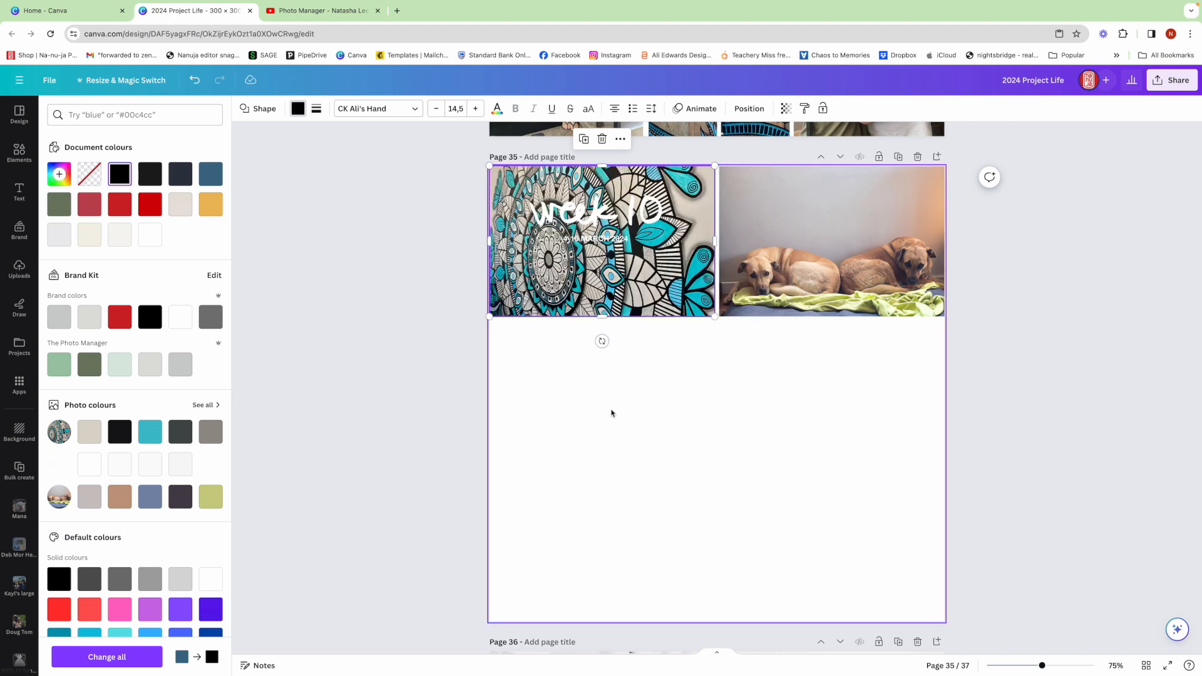
- Flip the mandala photo horizontally and set its transparency to 65
left_click(666, 306)
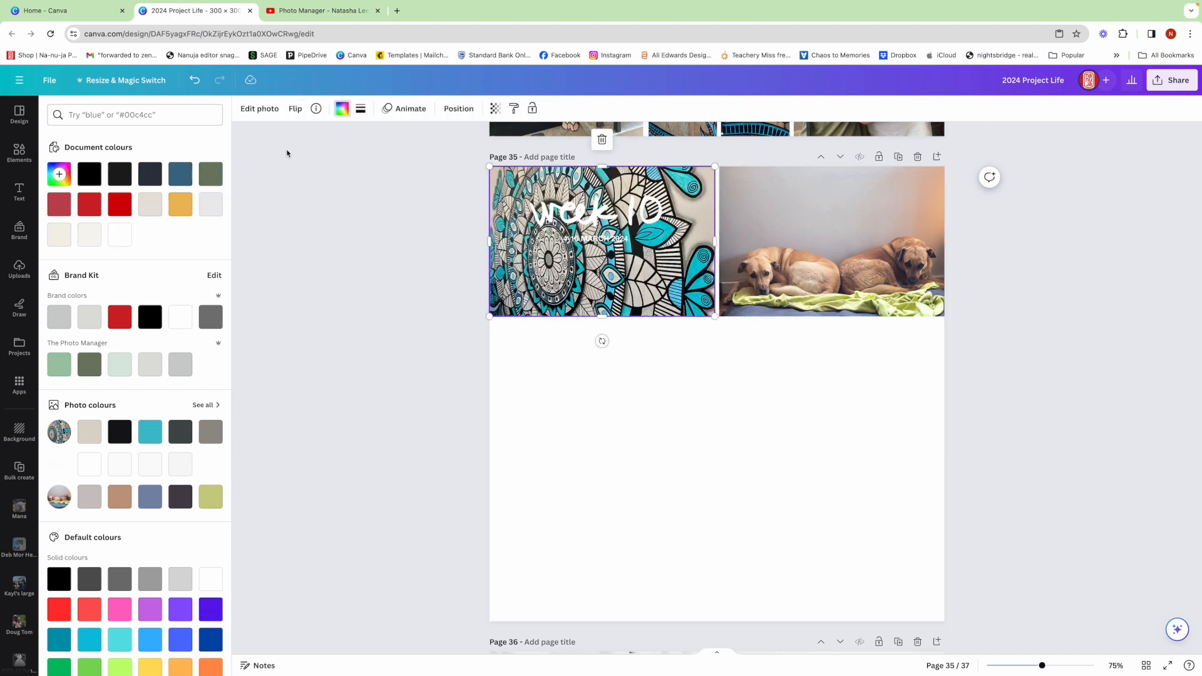
left_click(295, 110)
left_click(324, 136)
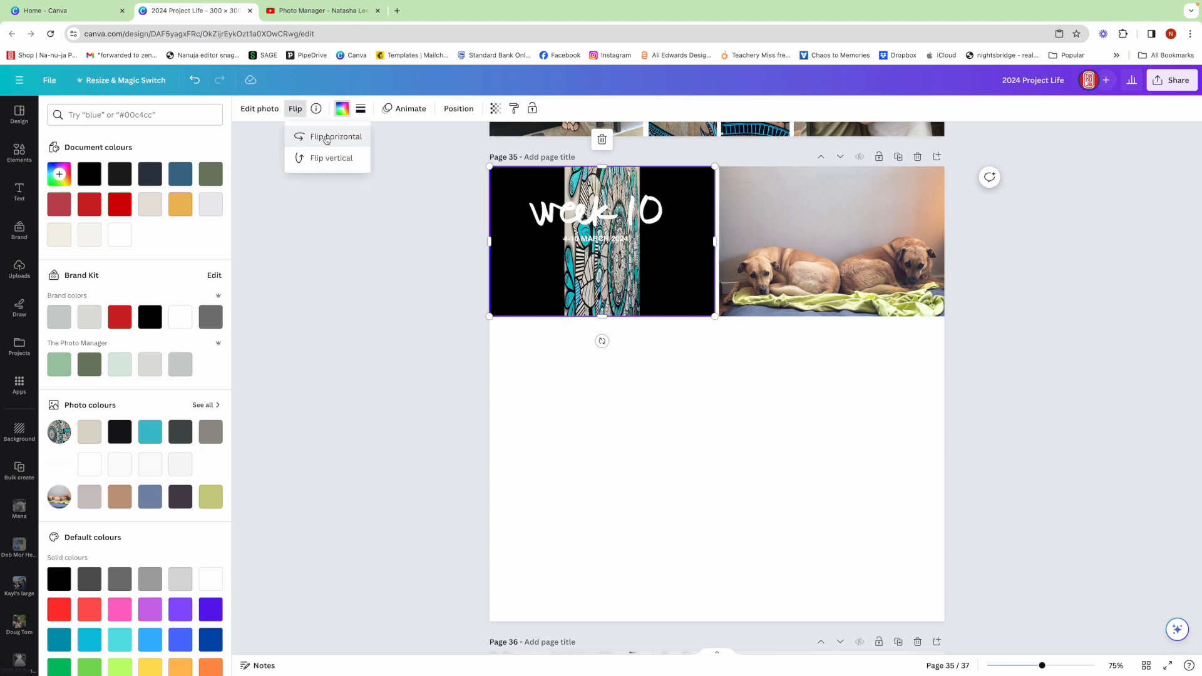
left_click(494, 108)
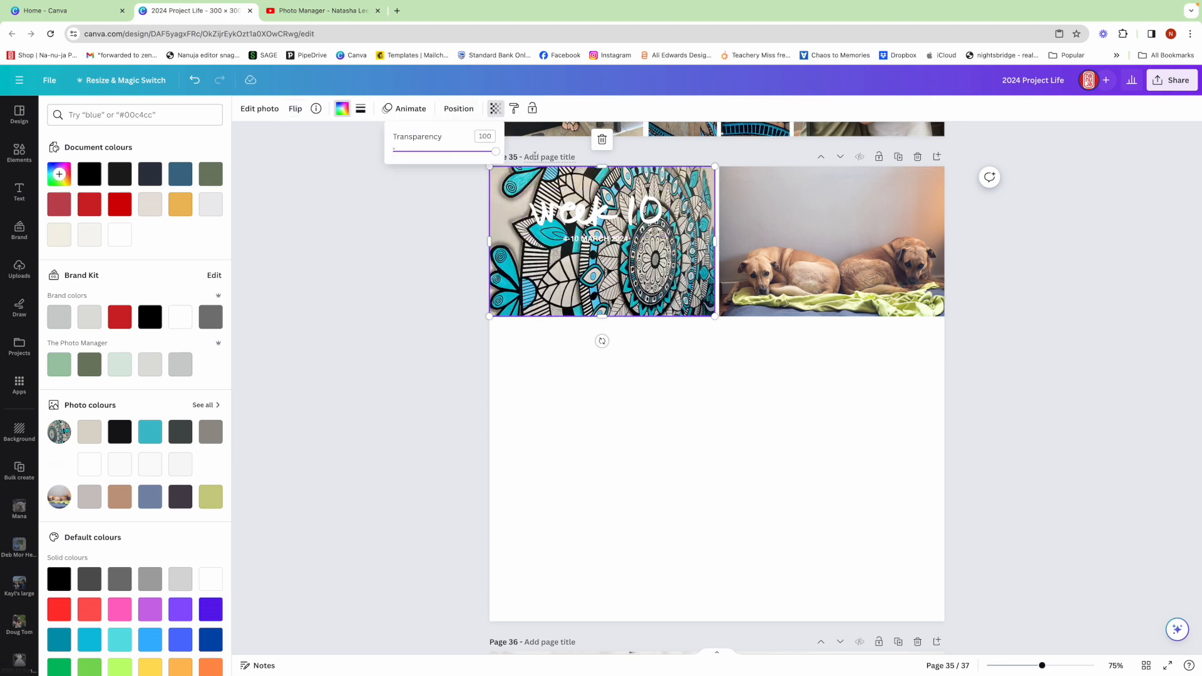
left_click_drag(495, 153, 459, 151)
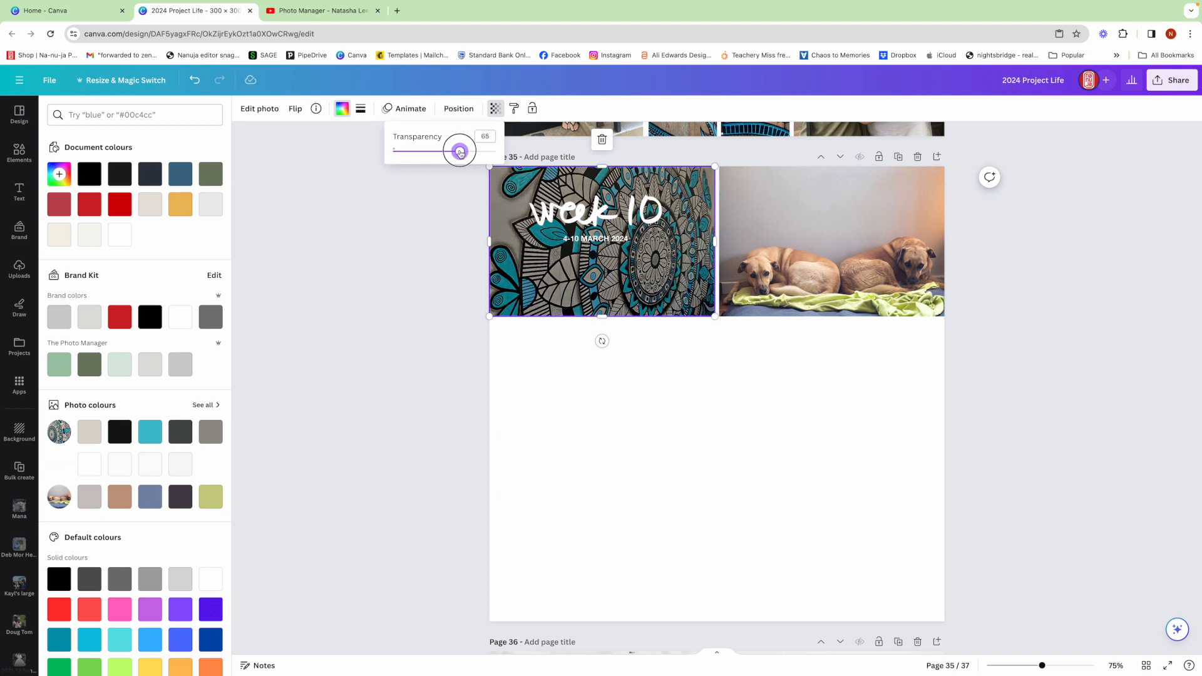
left_click(566, 350)
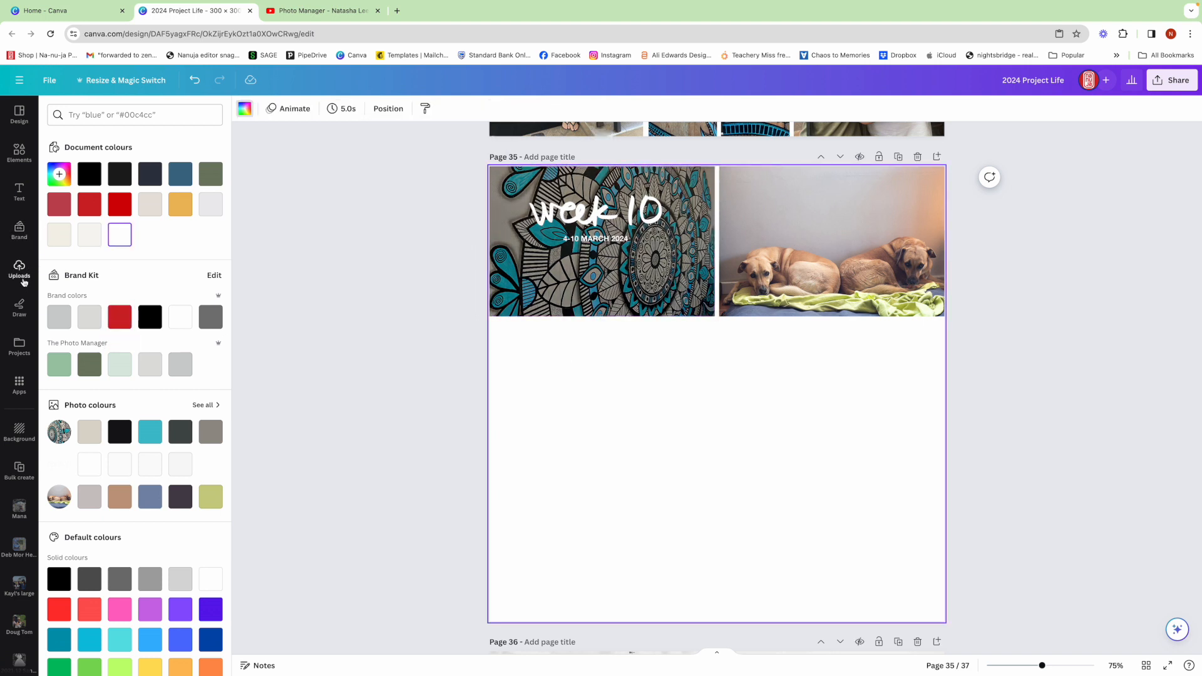
- Replace the week 10 lettering with the week 11 graphic from the 2024 Yearbook source folder
left_click(18, 342)
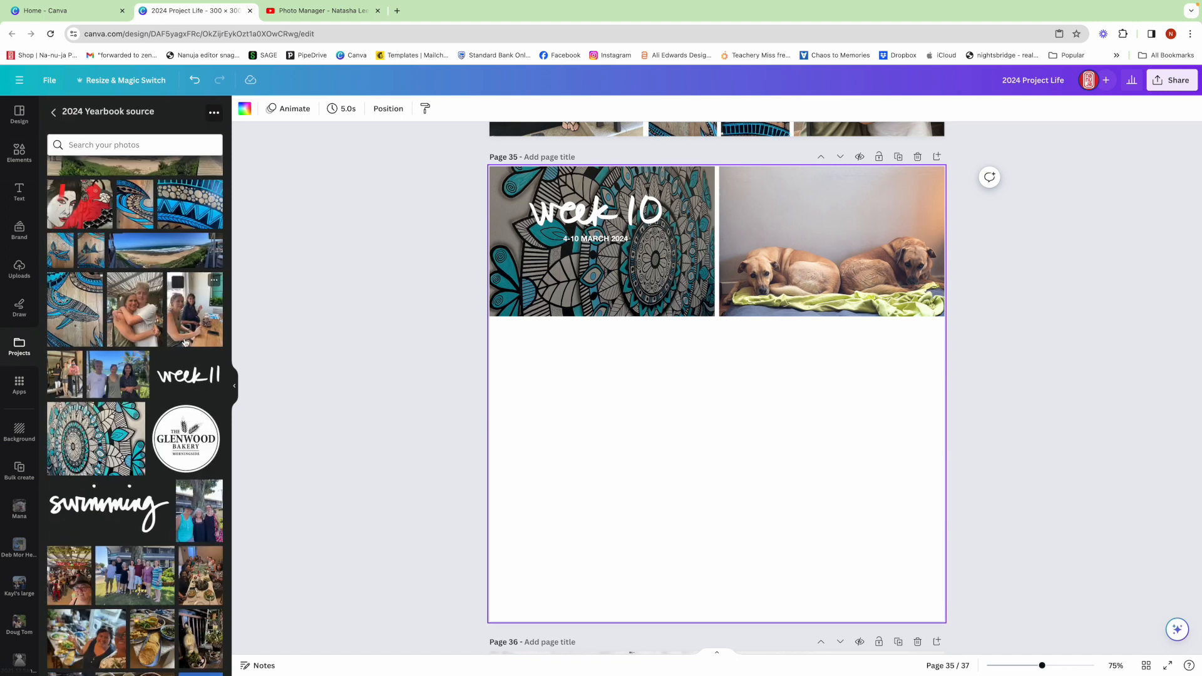
left_click_drag(181, 383, 629, 230)
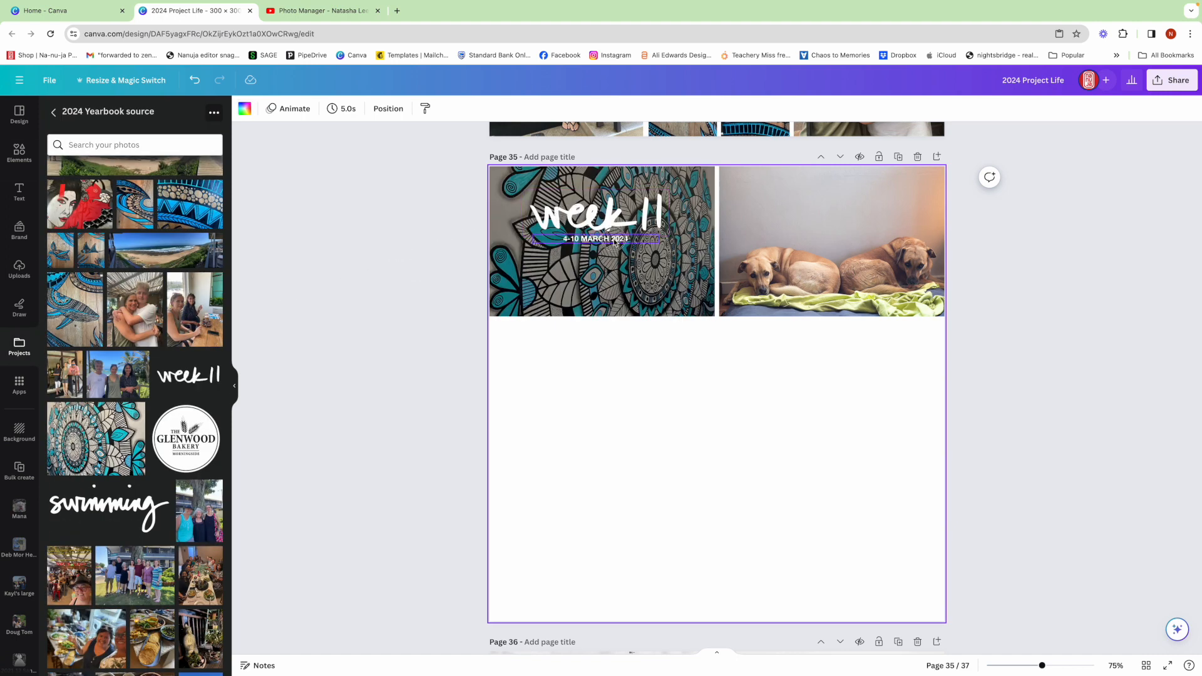
- Change the date caption to 11-17 MARCH 2024 and move it slightly lower beneath the week 11 lettering
left_click(614, 242)
left_click(575, 239)
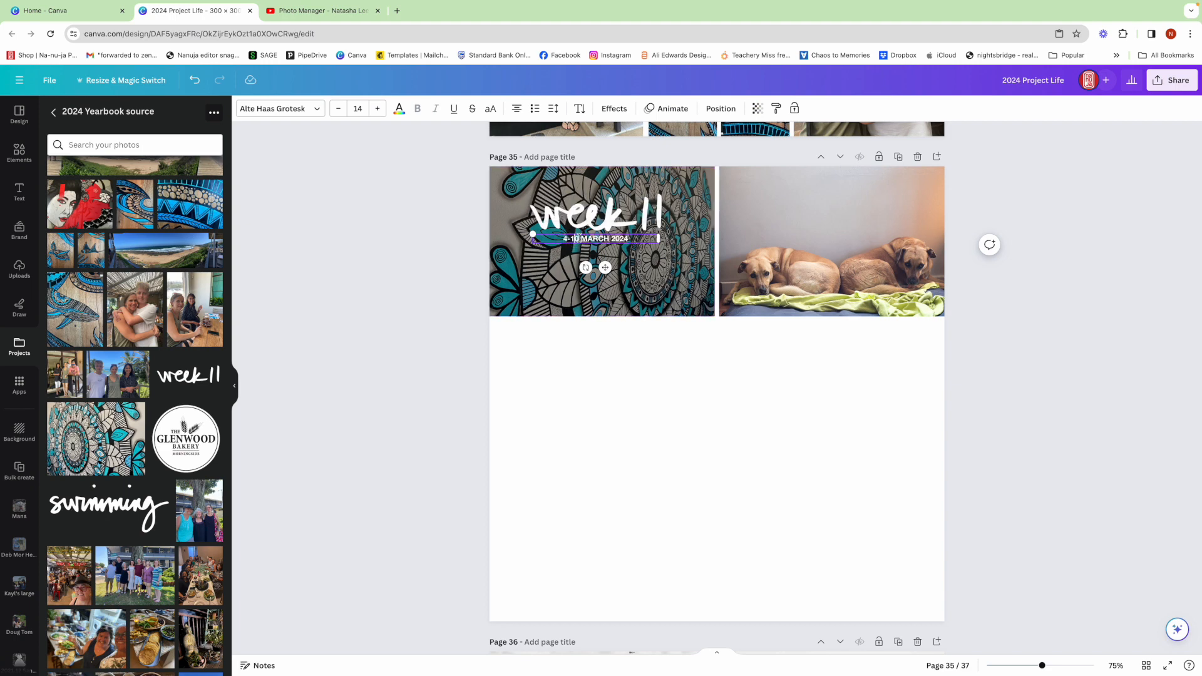
type("11")
left_click(689, 362)
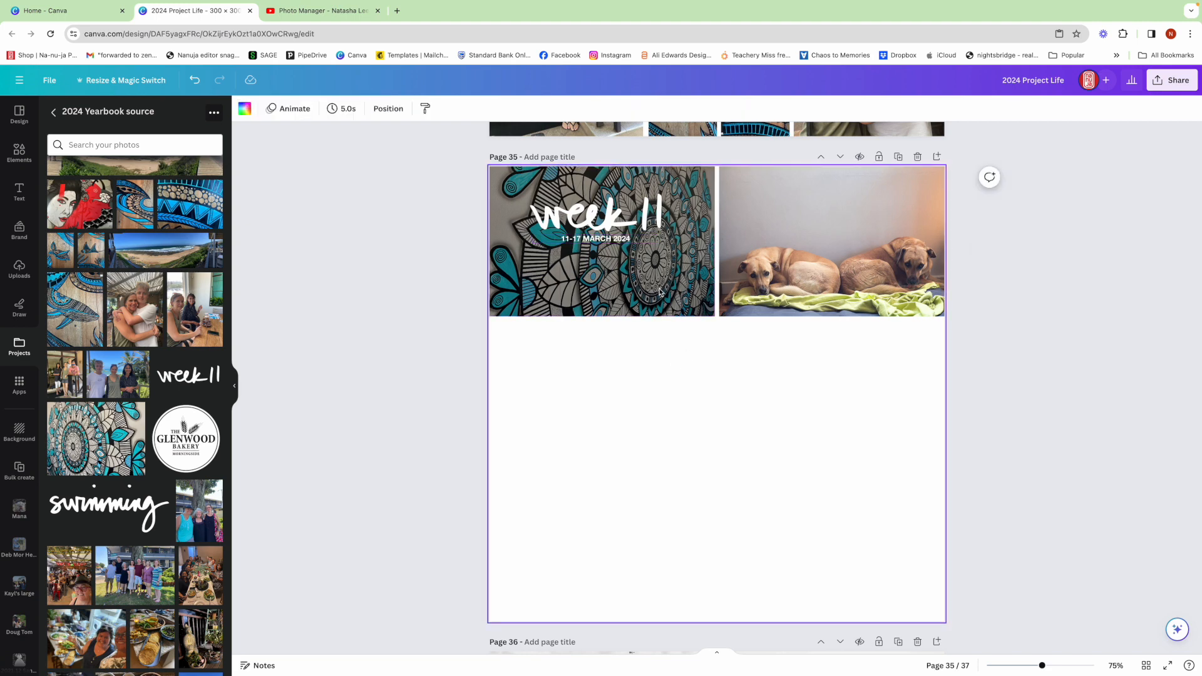
left_click(618, 240)
left_click_drag(618, 244, 618, 250)
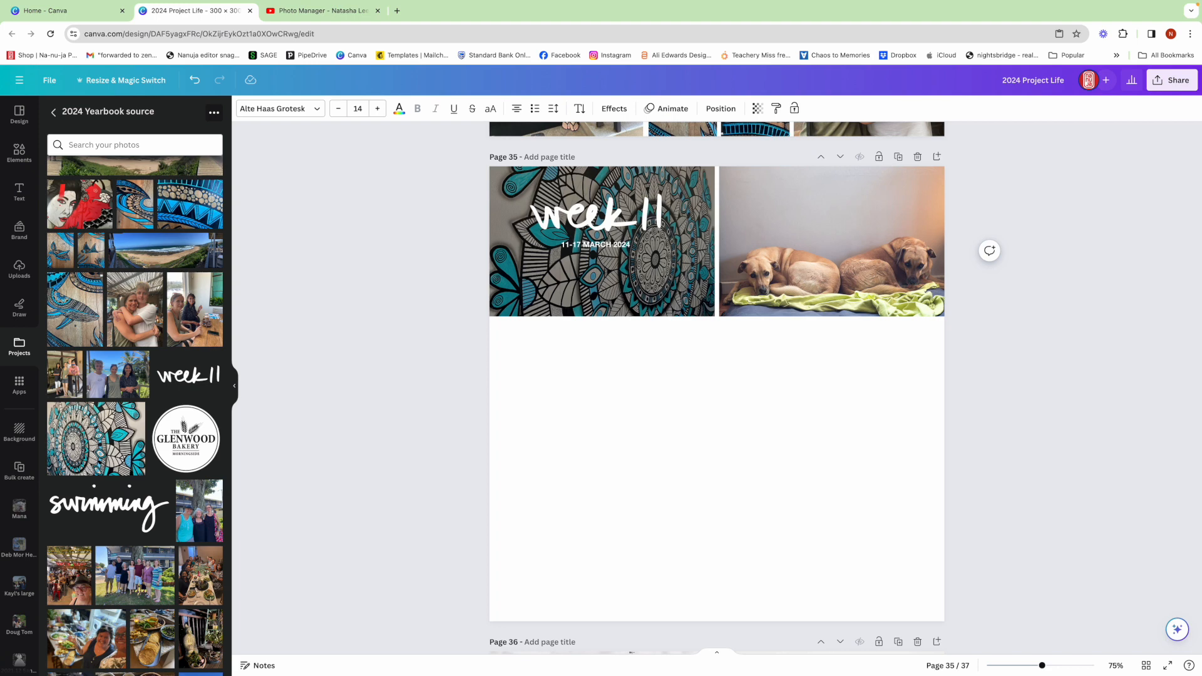
left_click(744, 403)
- Replace the remaining dog photo with the three-person ocean-view photo, and fit the beach panorama across the full page width beneath the first row
left_click_drag(118, 382, 837, 286)
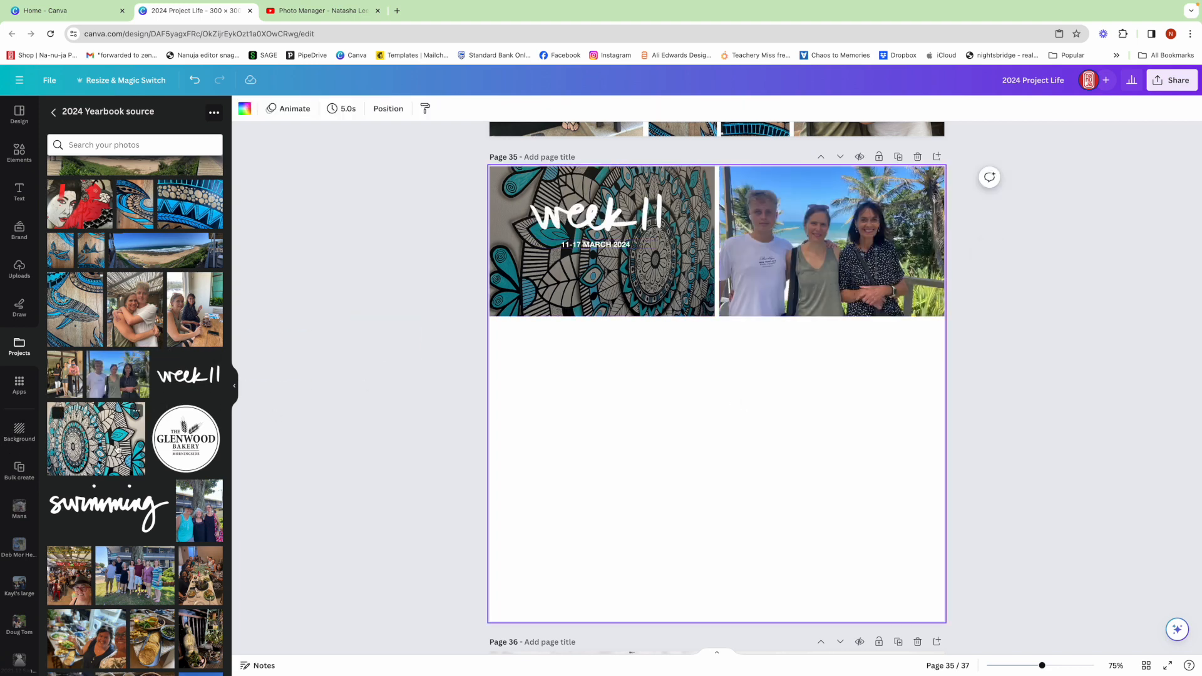
left_click(154, 257)
left_click_drag(588, 405, 516, 380)
left_click_drag(792, 368, 942, 377)
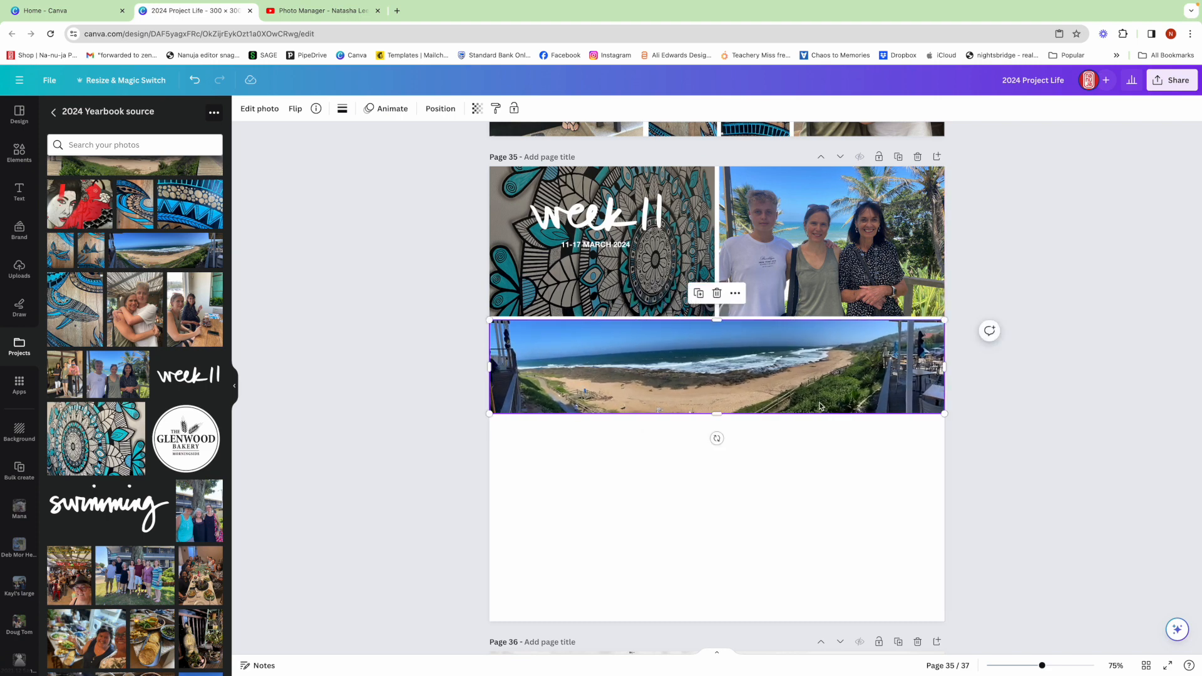
left_click_drag(719, 415, 717, 418)
left_click(1055, 458)
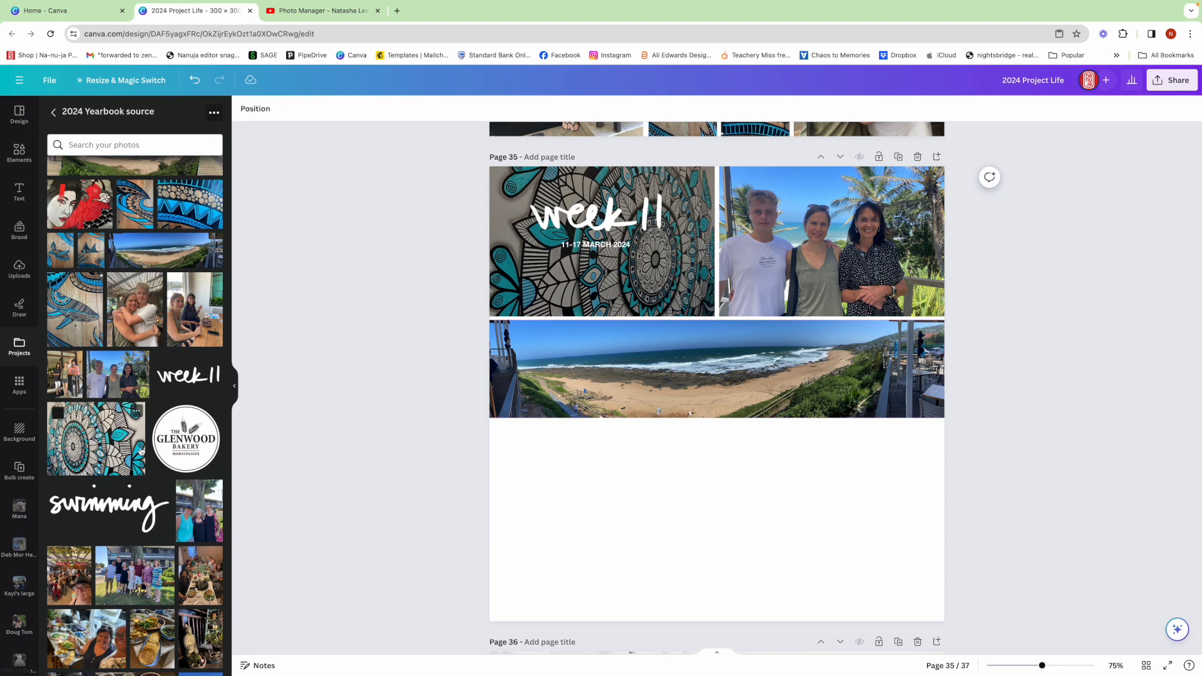
- Place the four-person veranda photo in the page's bottom-left corner, cropping its top edge to leave a narrow gap below the panorama
left_click(79, 378)
left_click_drag(692, 412, 542, 534)
left_click_drag(567, 417, 567, 422)
left_click(708, 504)
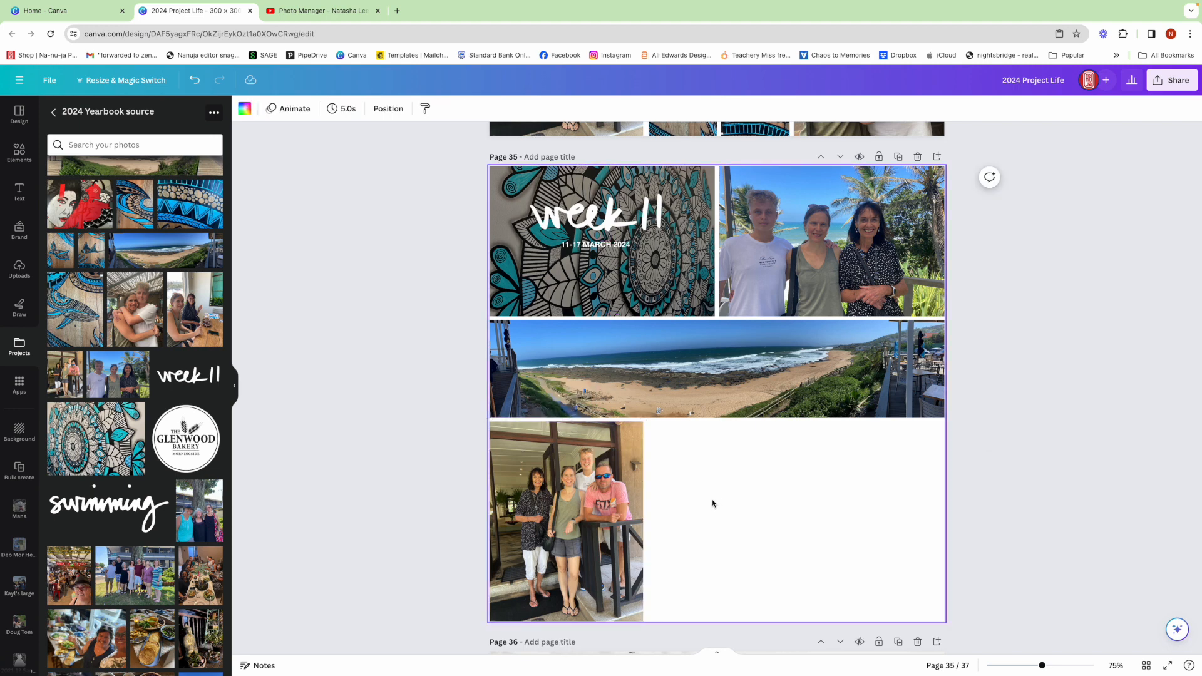
- Place the hugging photo in the page's bottom-right corner and crop its top and left edges to match the row
left_click_drag(140, 316, 895, 538)
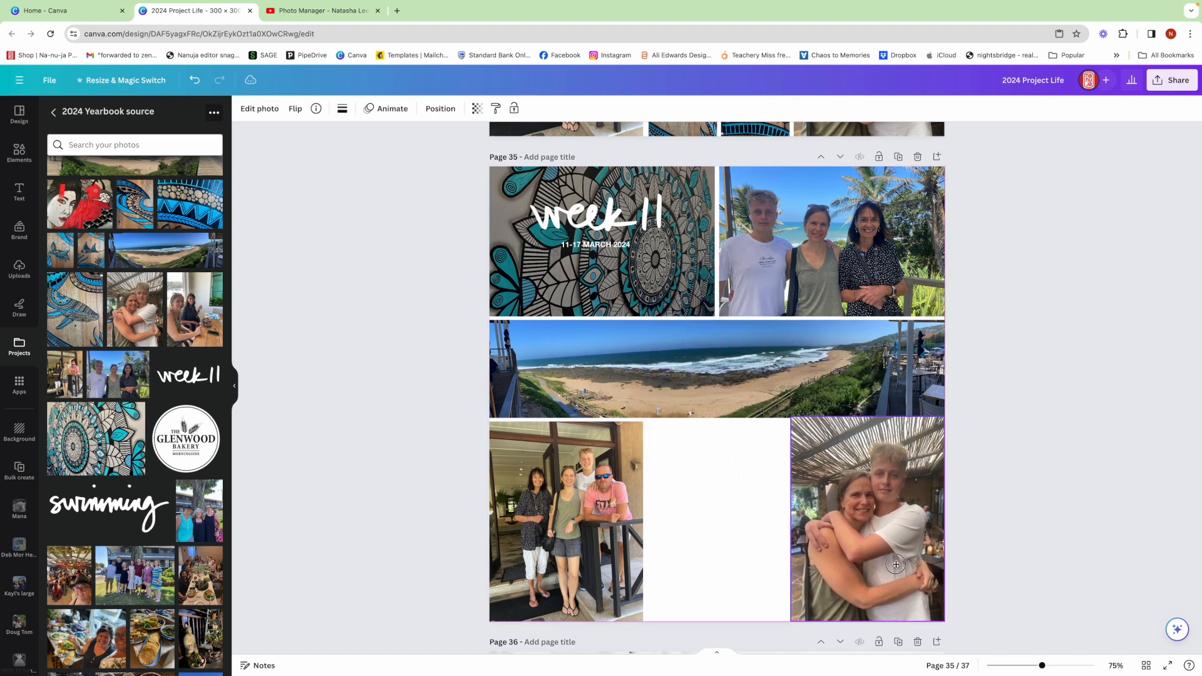
left_click_drag(866, 416, 865, 421)
left_click_drag(791, 517, 803, 514)
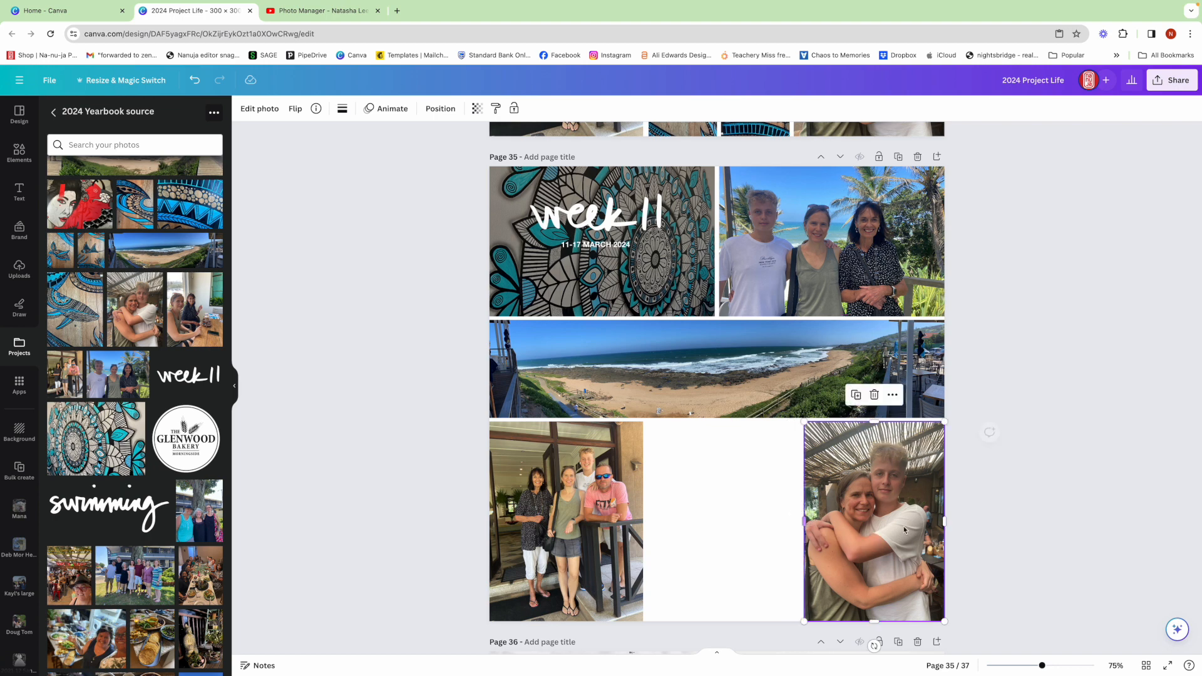
left_click(1071, 531)
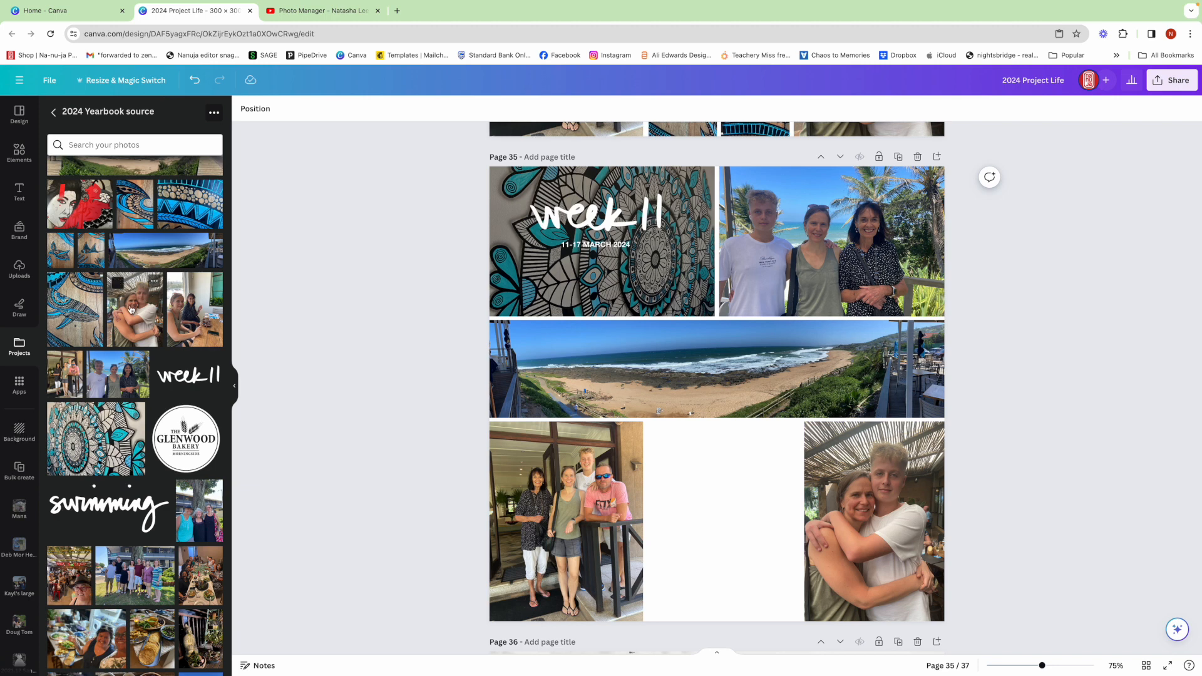
- Place the whale artwork beside the four-person photo at the page bottom and the turtle artwork against the hugging photo's upper left side
scroll(130, 309, "up", 1)
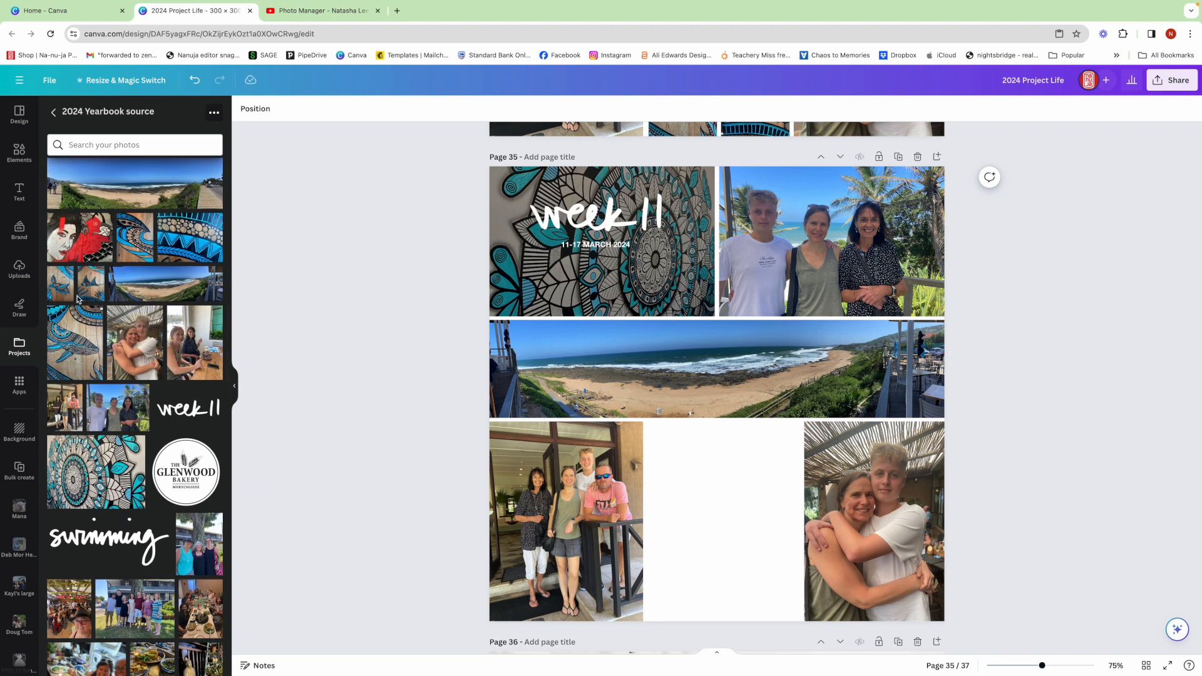
left_click(77, 349)
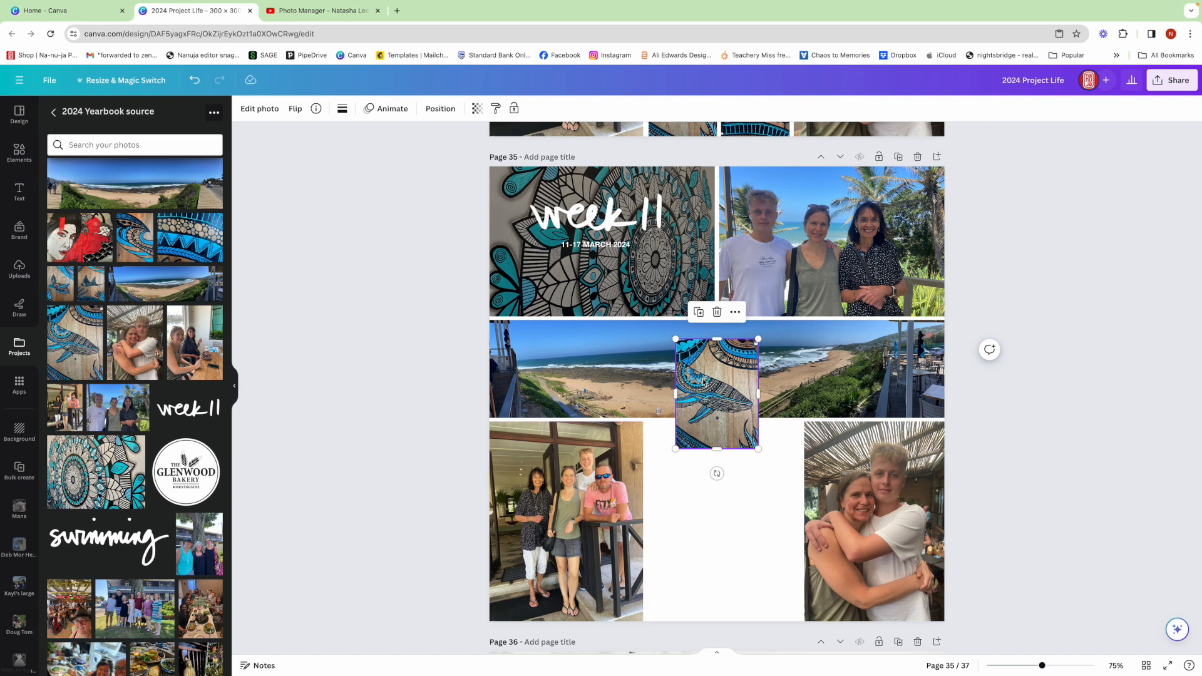
left_click_drag(703, 379, 675, 547)
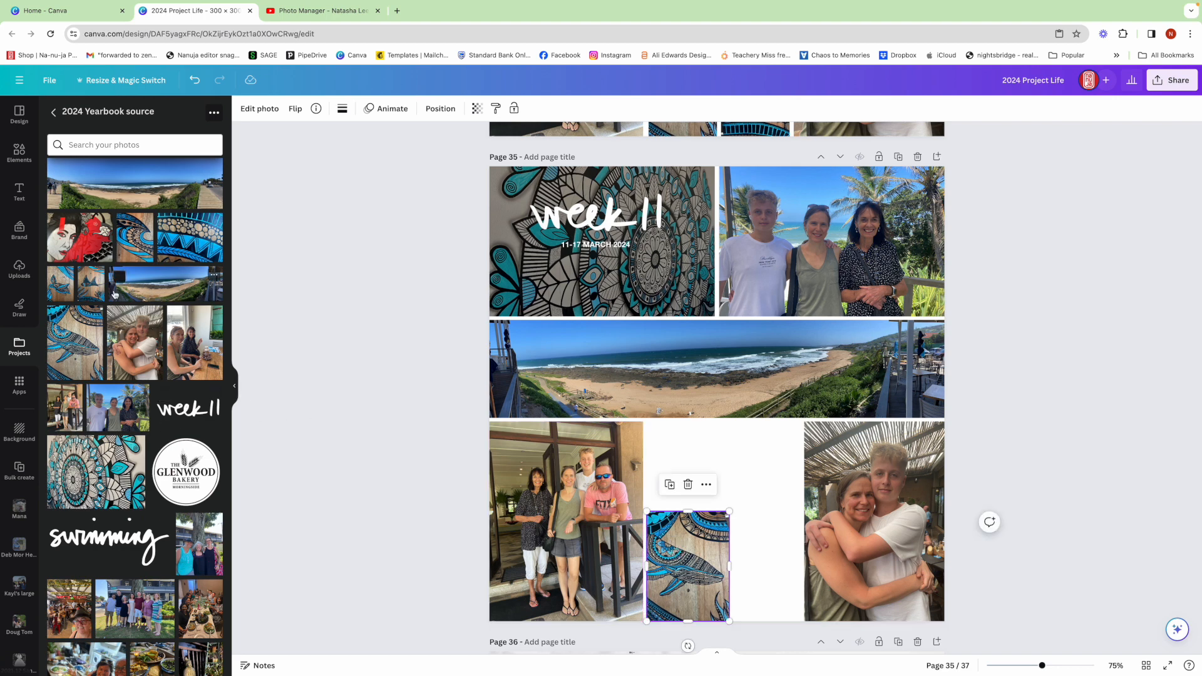
left_click_drag(66, 292, 778, 443)
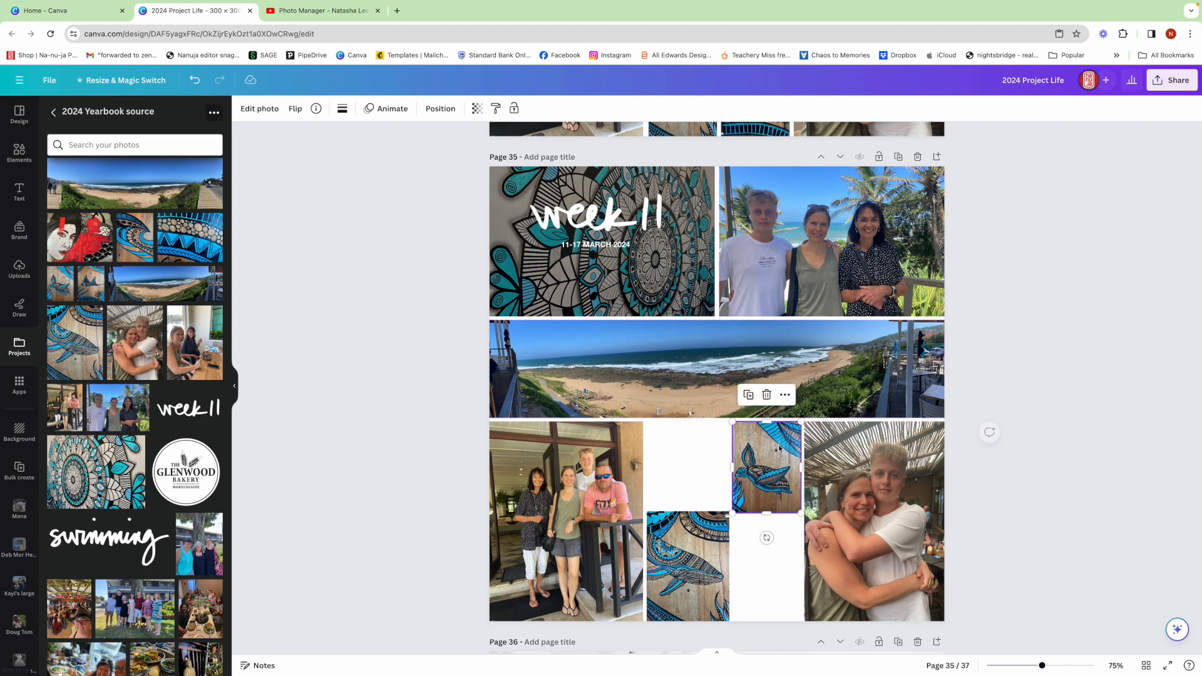
- Place the blue wave artwork above the whale artwork and crop the whale's top edge to leave a narrow gap between them
left_click(144, 244)
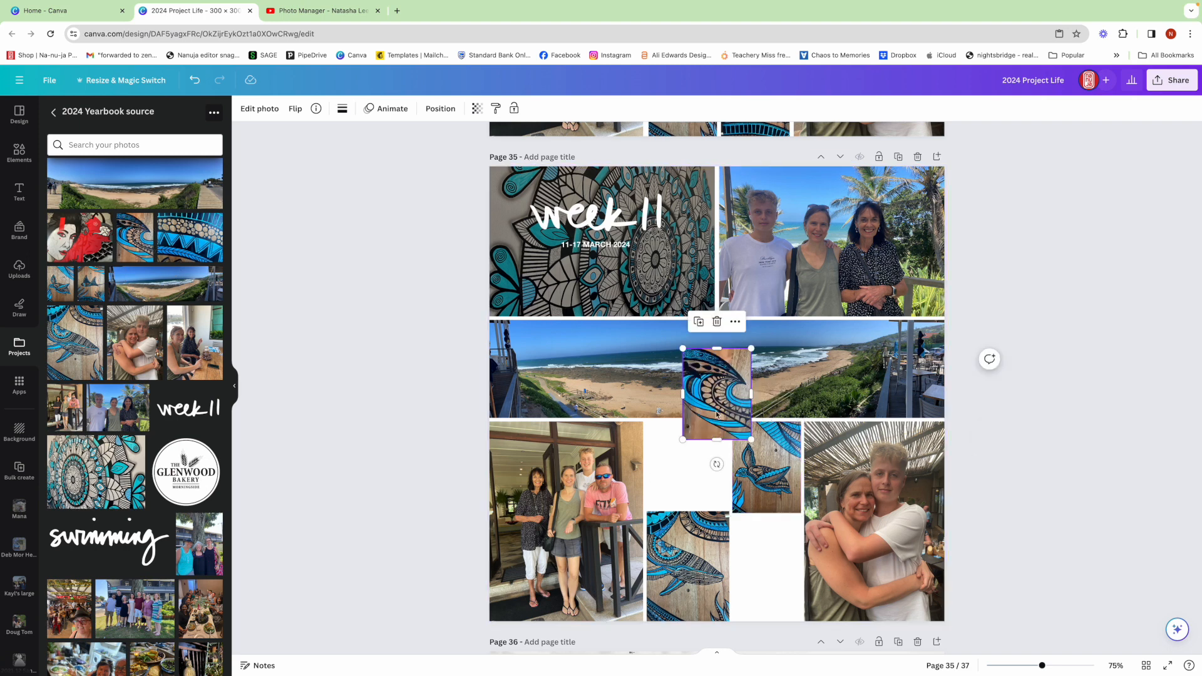
left_click_drag(721, 391, 728, 466)
left_click(722, 531)
left_click_drag(680, 513, 688, 524)
left_click(774, 564)
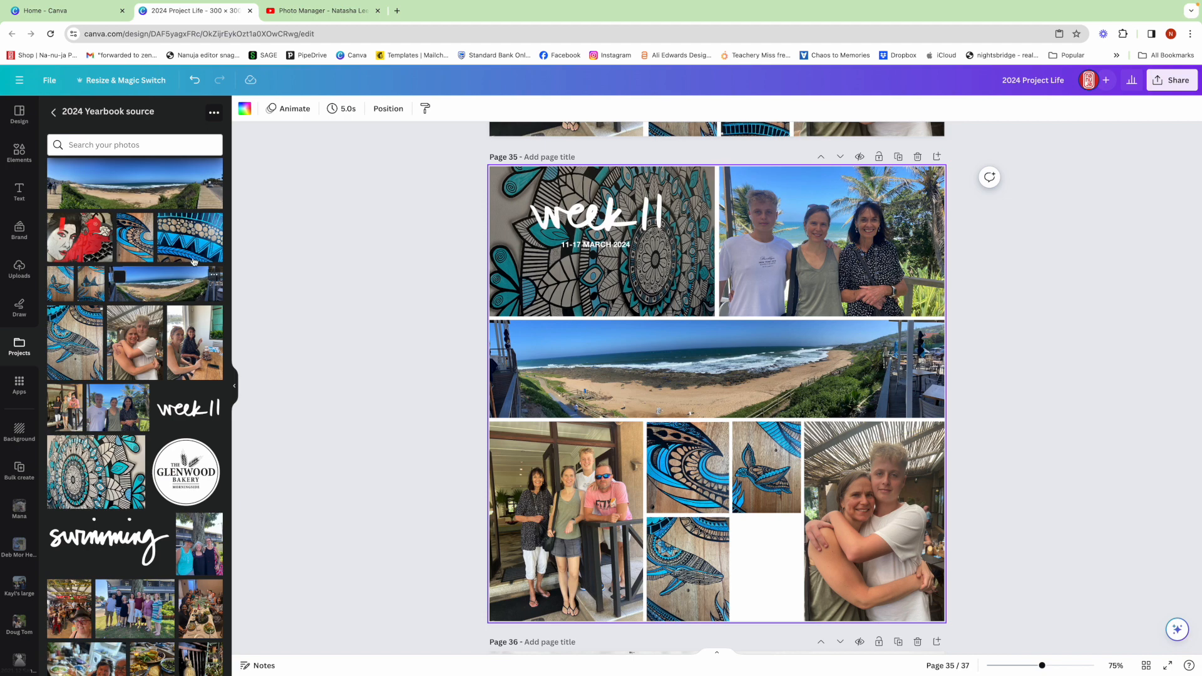
- Fill the remaining space below the turtle with the fish artwork, cropping its top edge to match the grid gap
left_click_drag(94, 292, 802, 579)
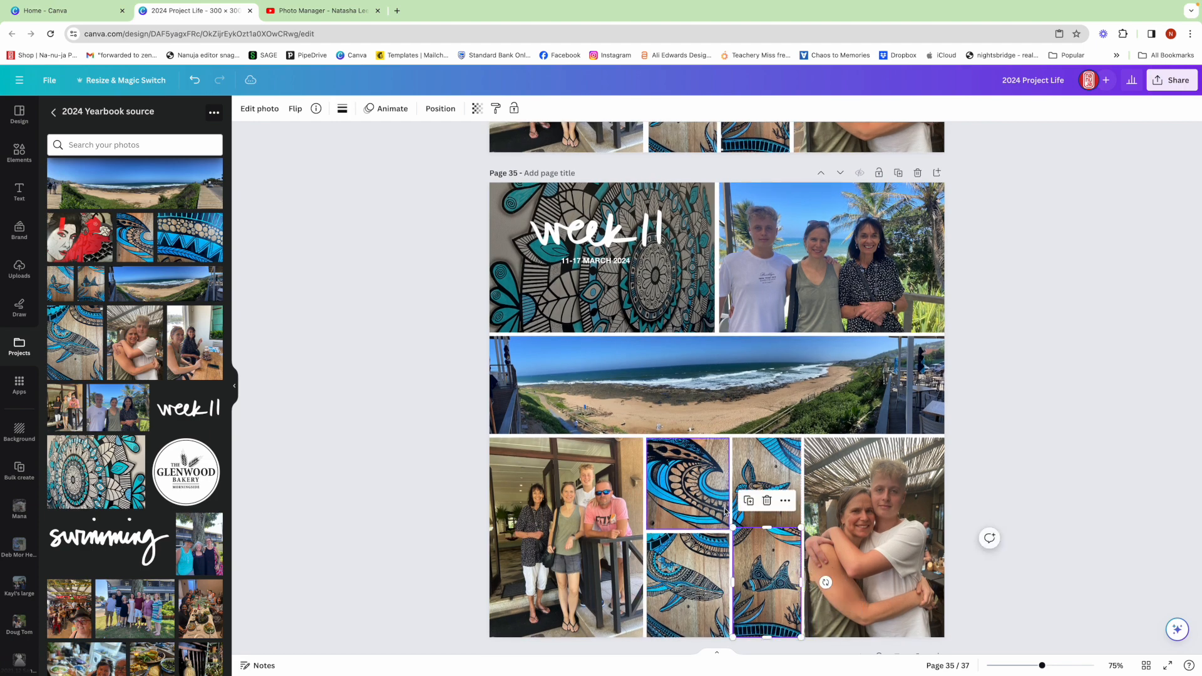
left_click_drag(762, 525, 762, 532)
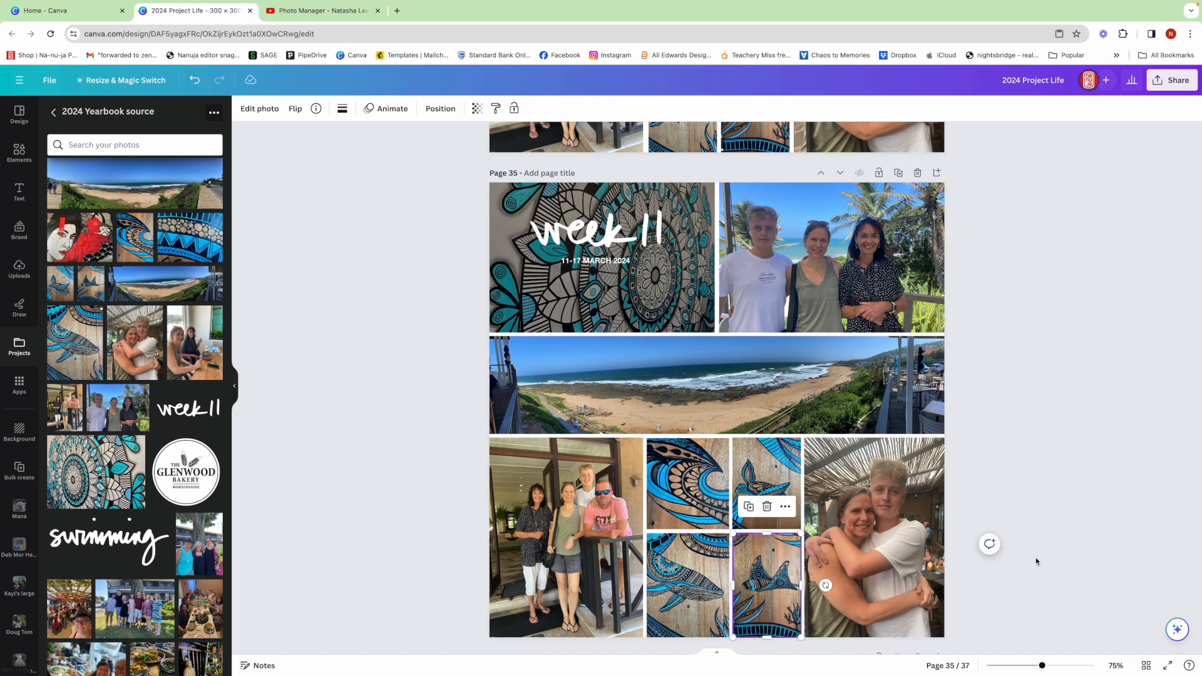
left_click(1070, 517)
- Crop the right edges of the blue wave and whale artworks by the same small amount
scroll(1068, 517, "down", 3)
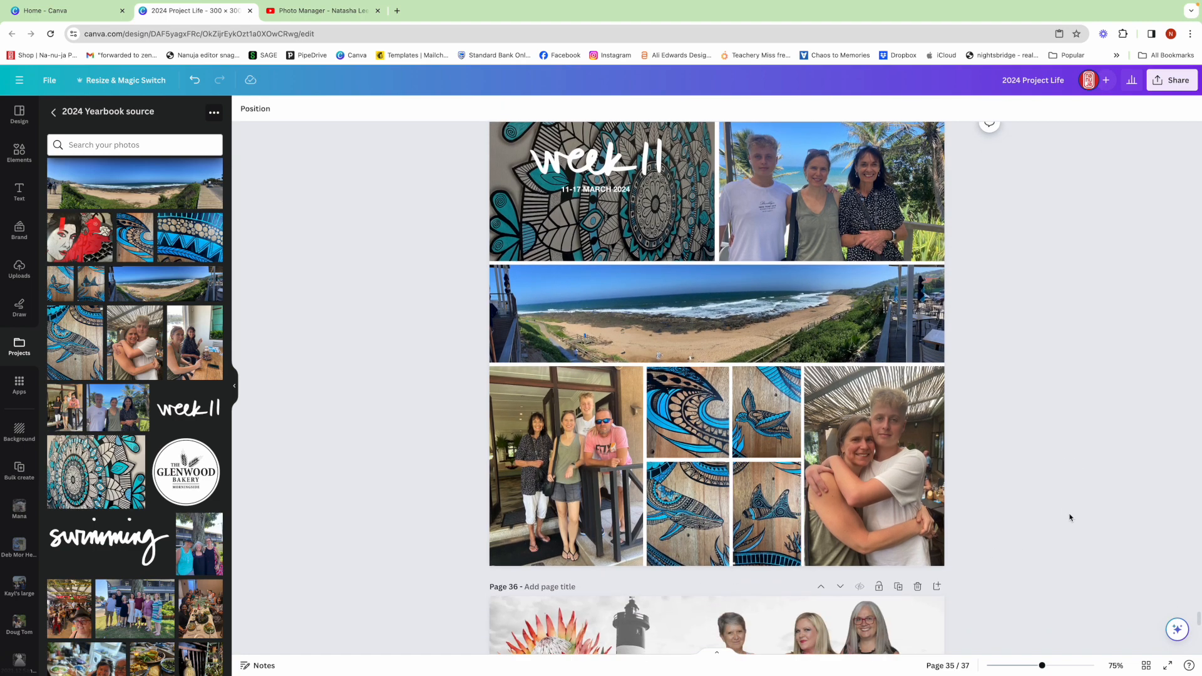
left_click(689, 383)
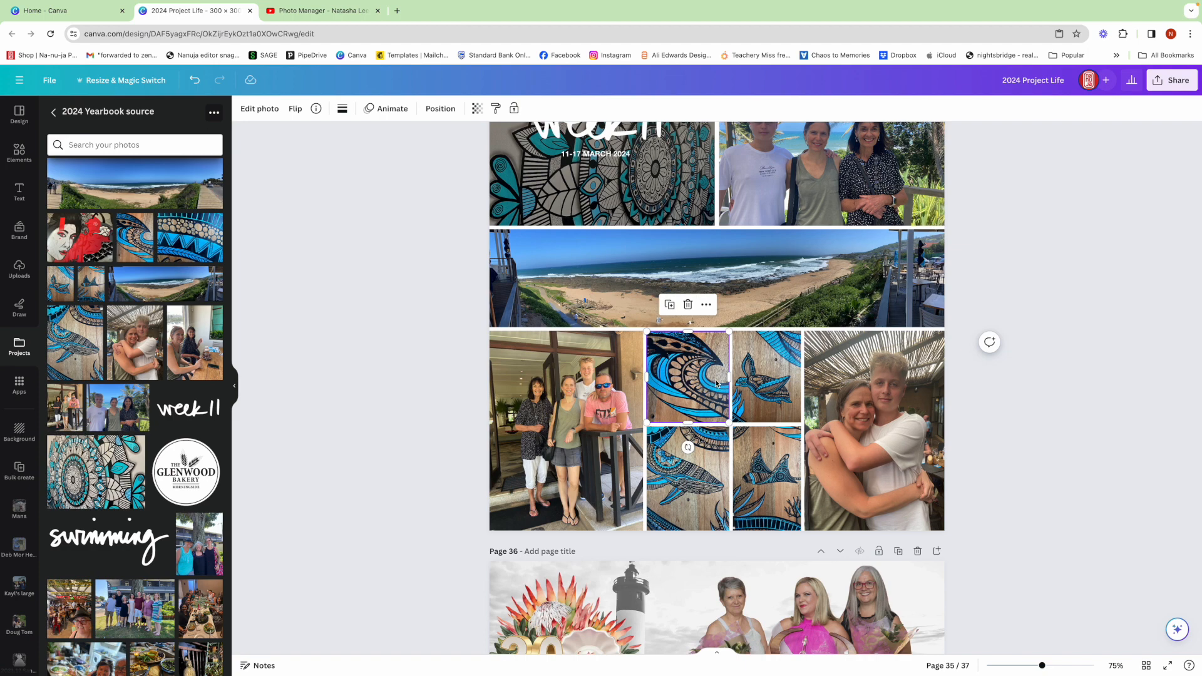
left_click_drag(725, 377, 720, 375)
left_click(723, 478)
left_click_drag(729, 478, 723, 478)
- Extend the left edges of the turtle and fish artworks to leave a narrow gap beside the wave and whale
left_click(733, 386)
left_click_drag(732, 380, 726, 380)
left_click(734, 485)
left_click_drag(732, 485, 729, 483)
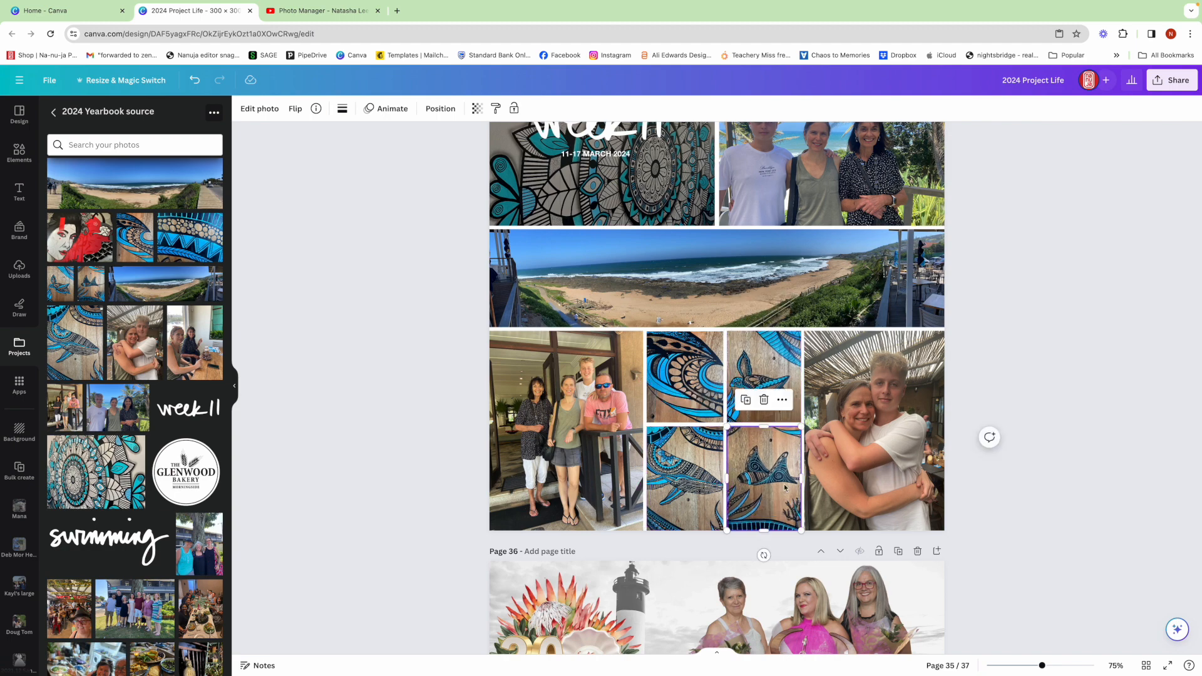
left_click(963, 494)
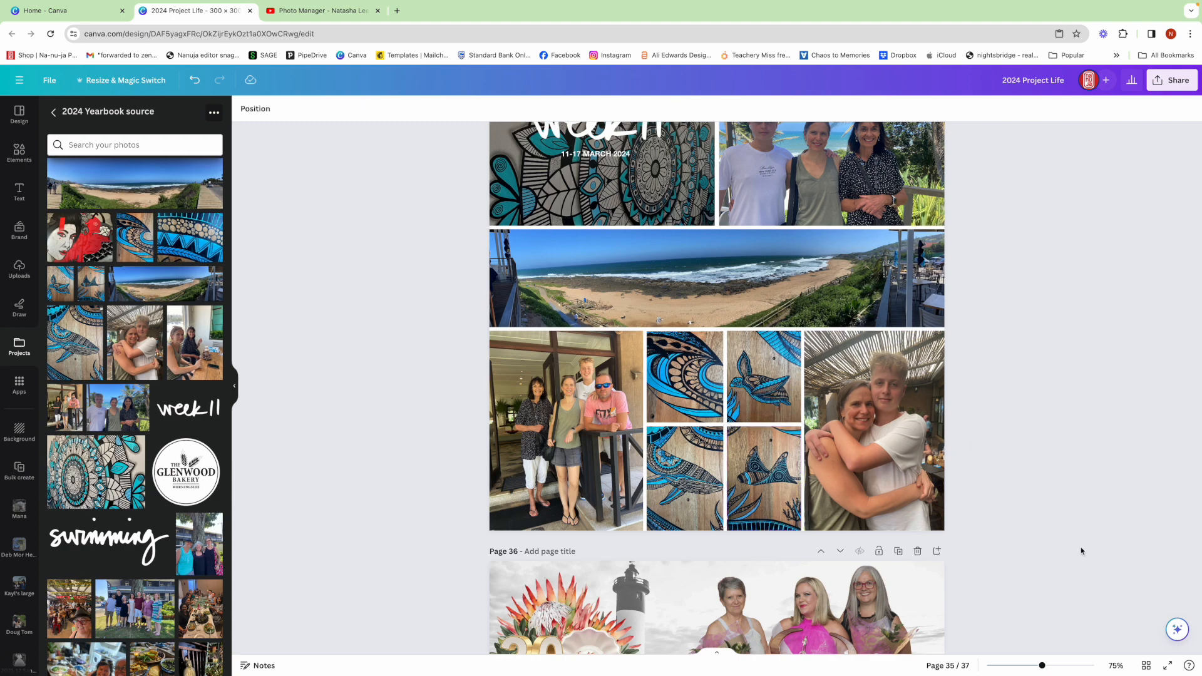
- Search the elements library for "happy birthday" and limit the results to graphics
left_click(18, 152)
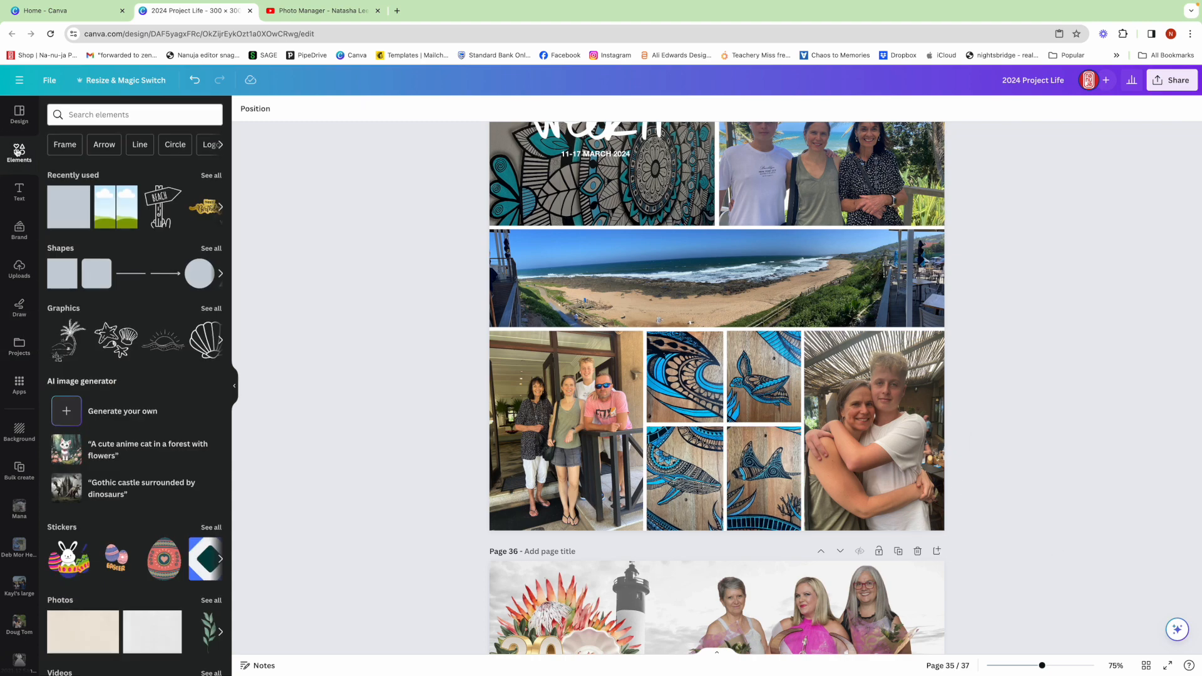
left_click(121, 115)
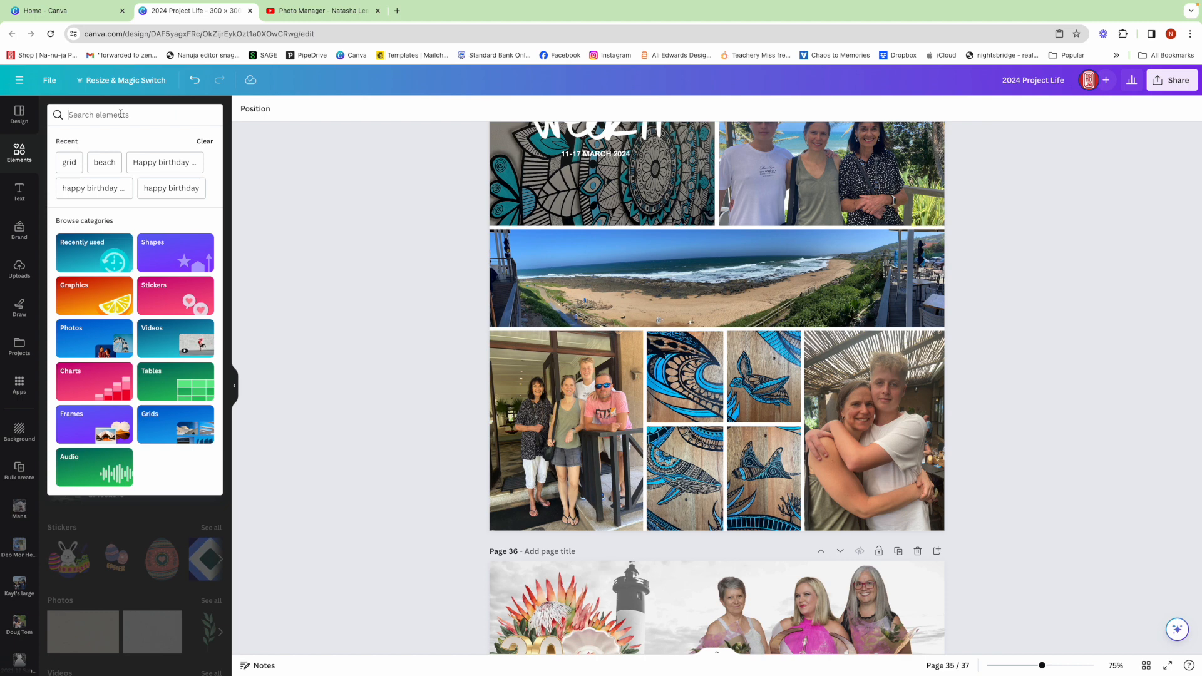
type("hppy birthday")
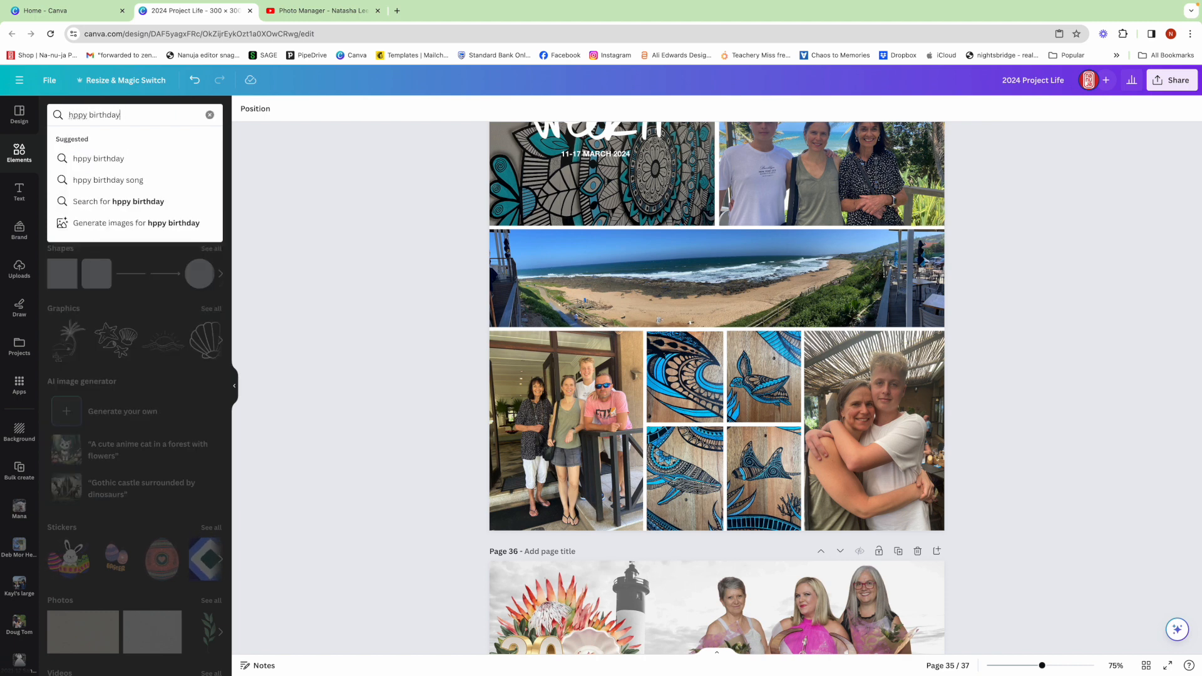
key("Return")
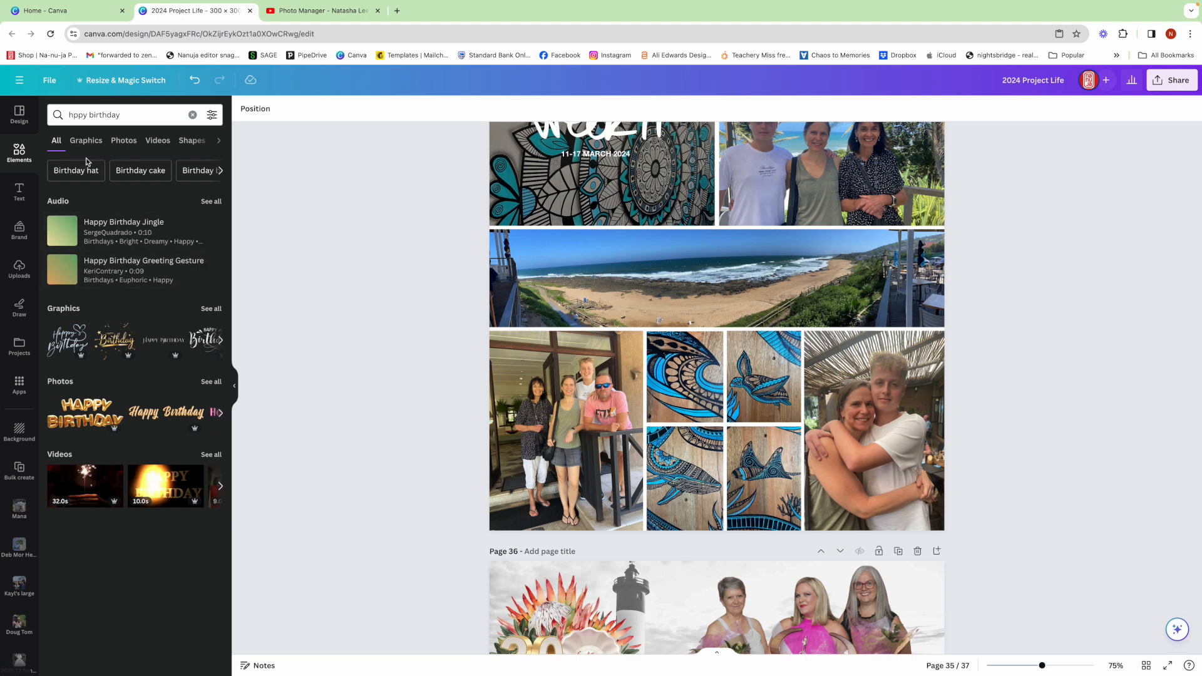
left_click(74, 116)
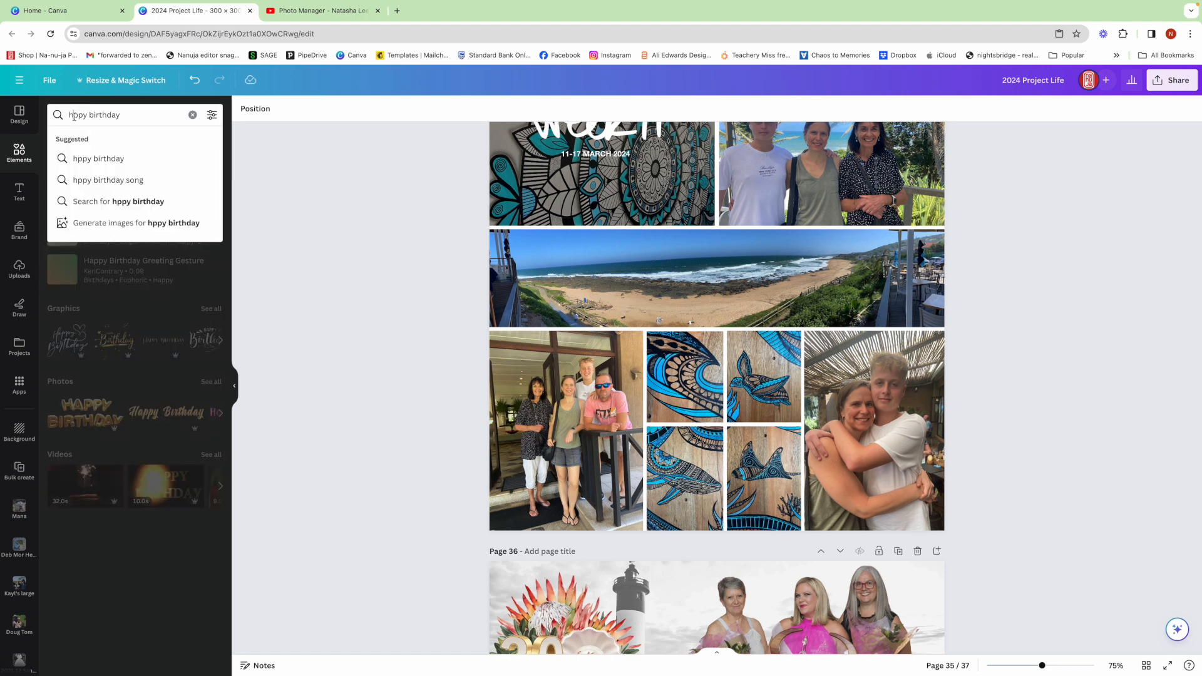
type("a")
key("Return")
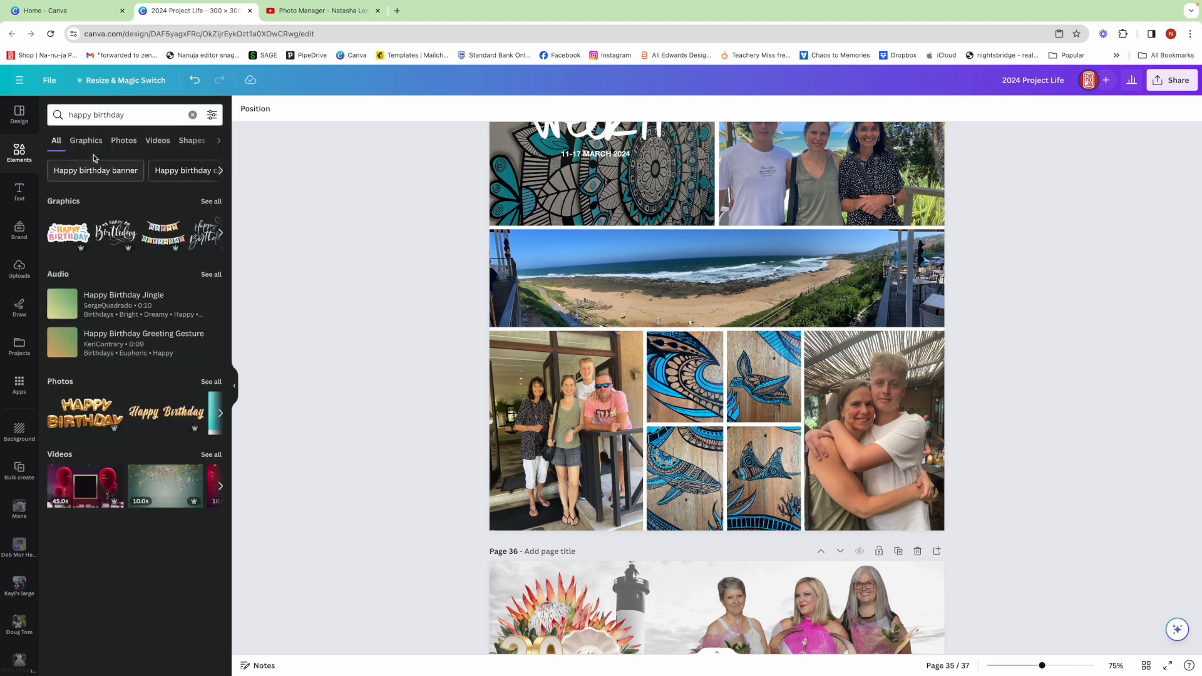
left_click(87, 142)
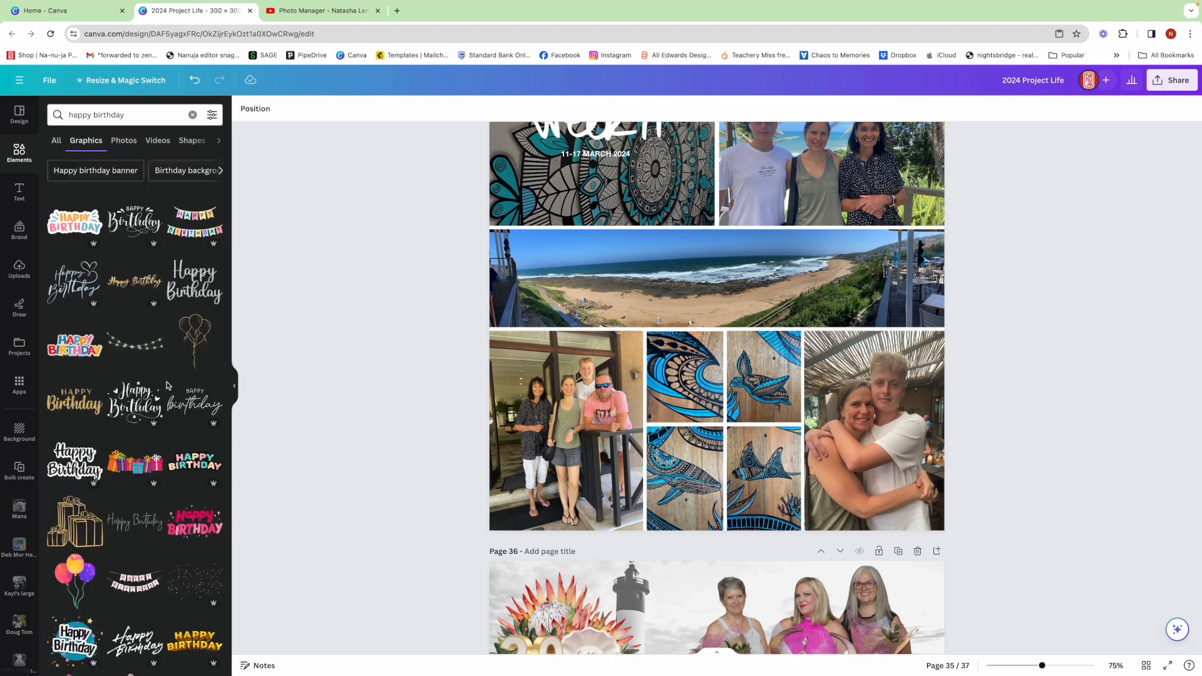
- Refine the graphics search to "gold happy birthdaybanner"
left_click(137, 117)
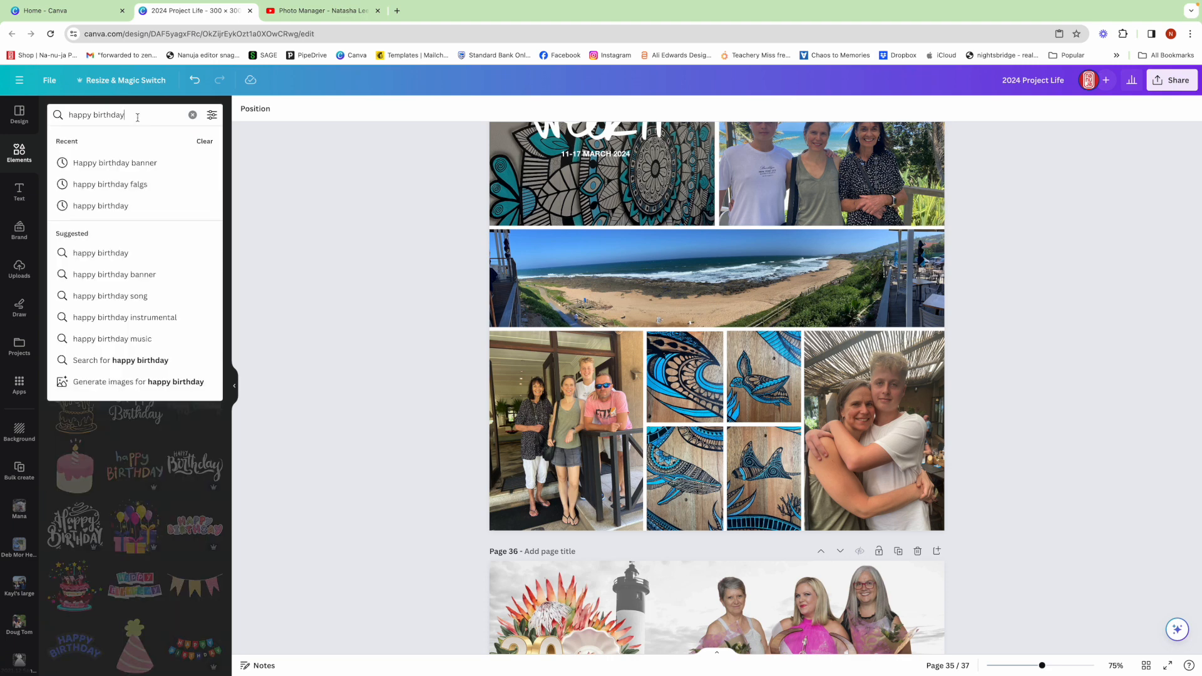
type("b")
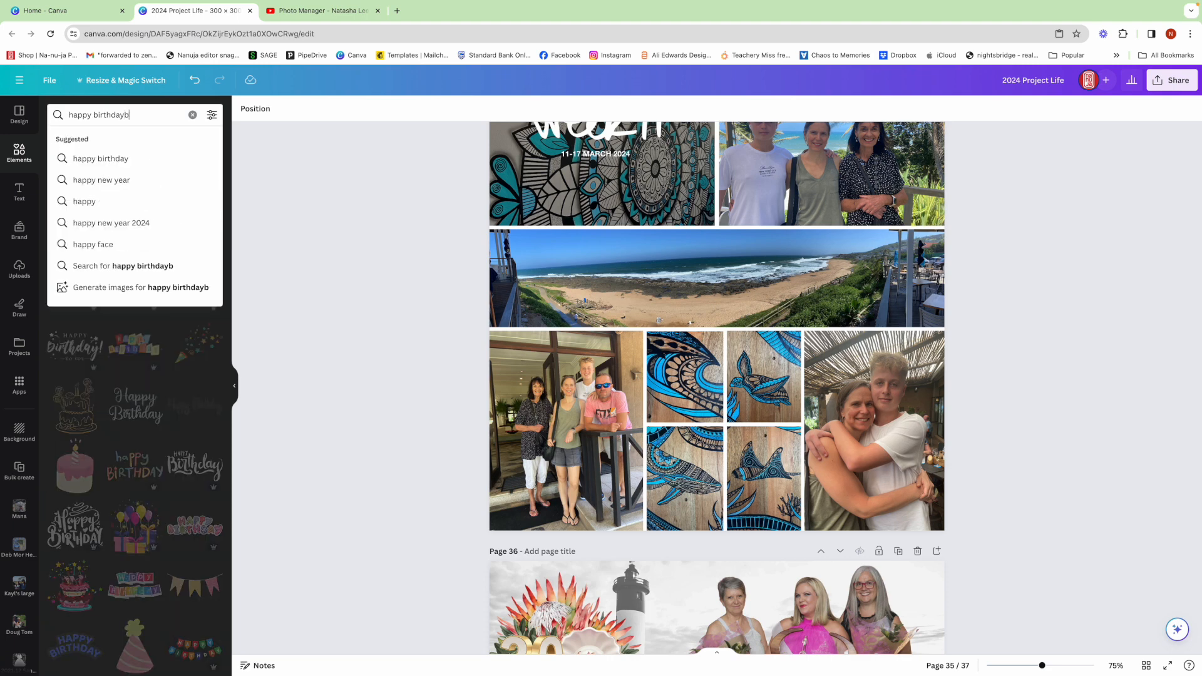
type("anner")
key("Return")
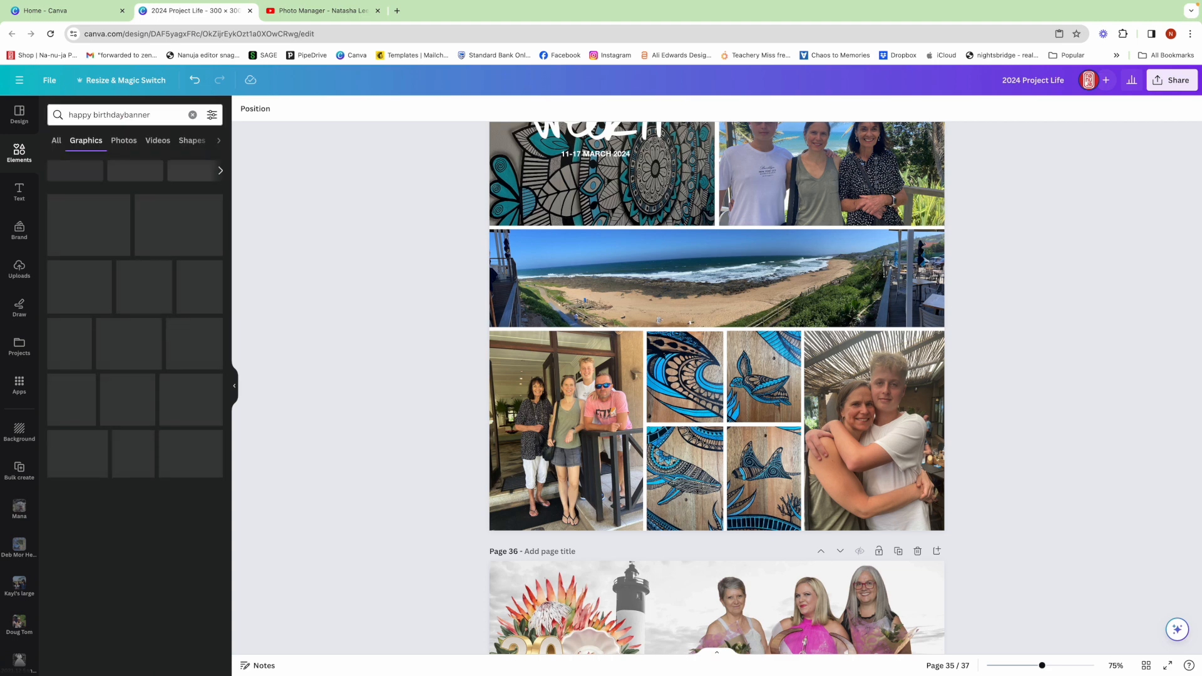
left_click(69, 115)
type("gold")
key("Return")
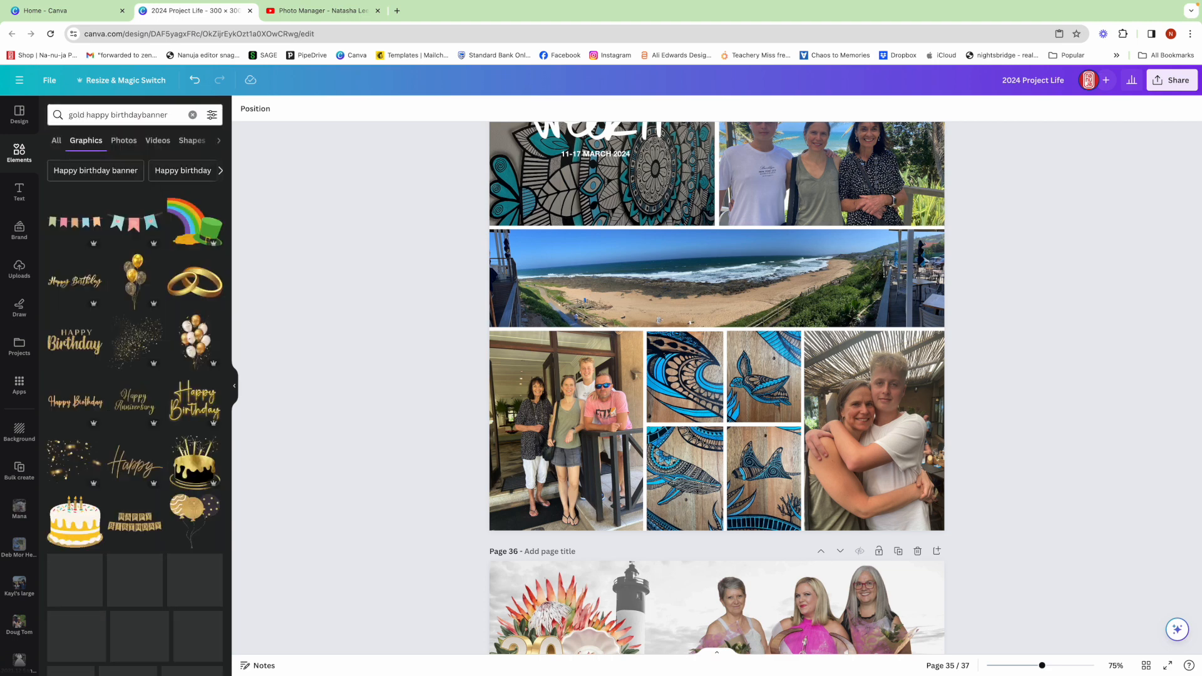
- Insert the gold Happy Birthday banner graphic and centre it on the beach panorama
scroll(112, 301, "down", 5)
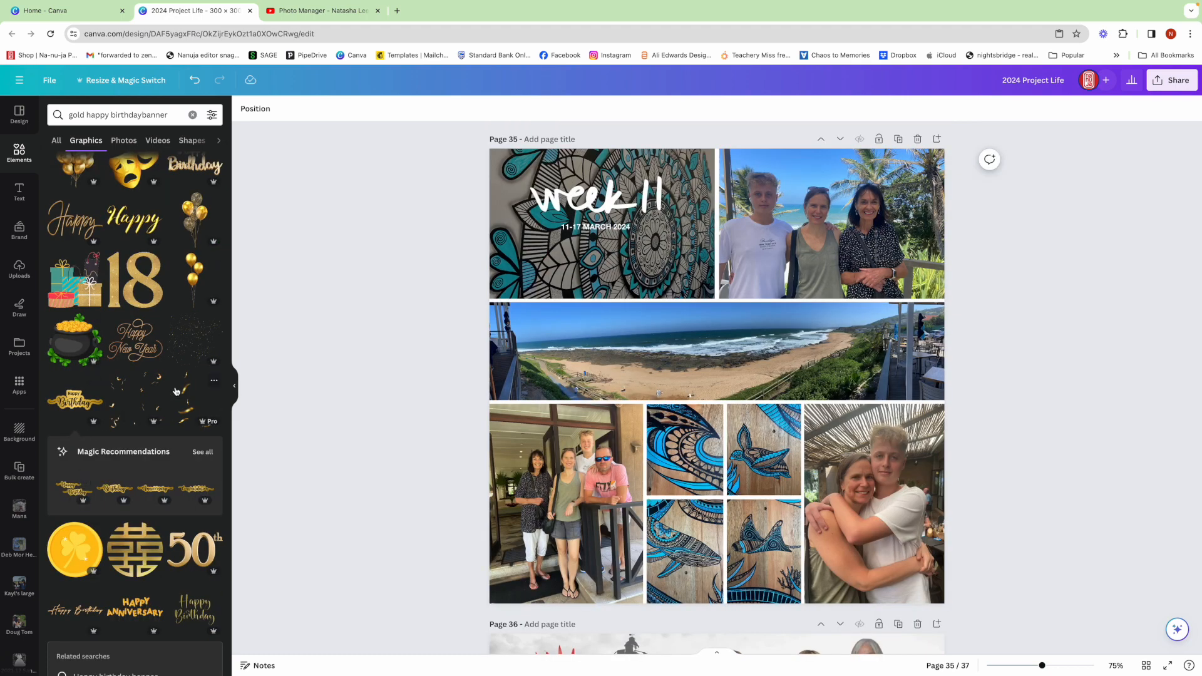
scroll(172, 388, "down", 2)
scroll(163, 384, "up", 3)
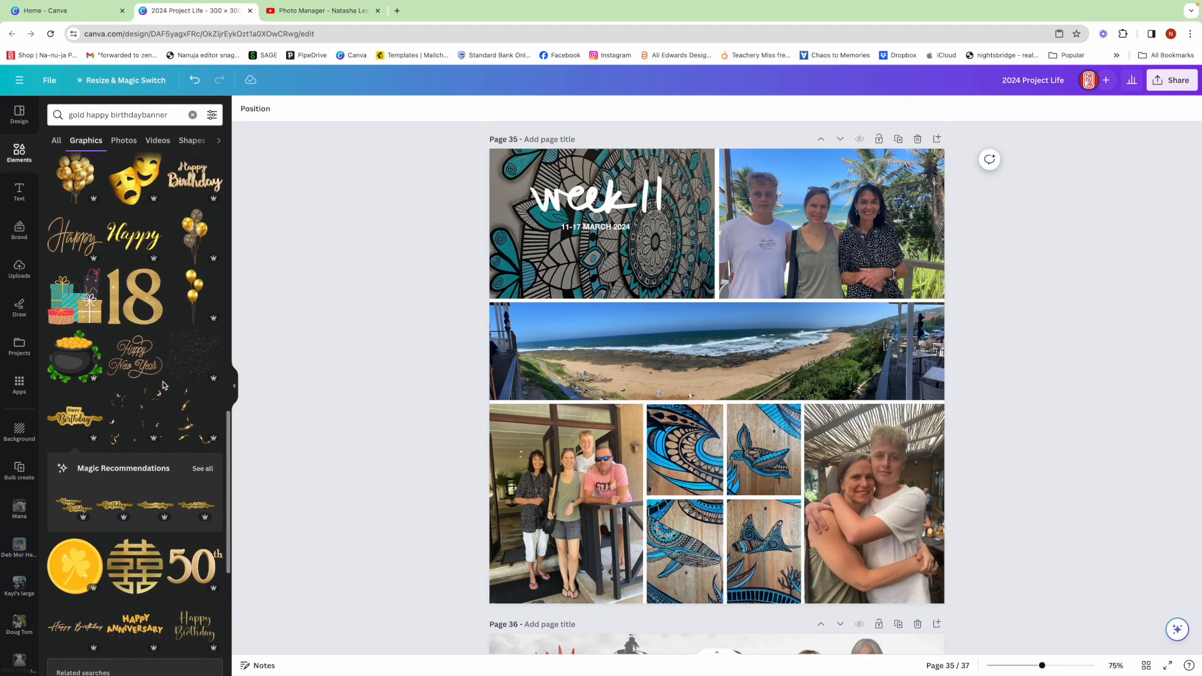
left_click(74, 419)
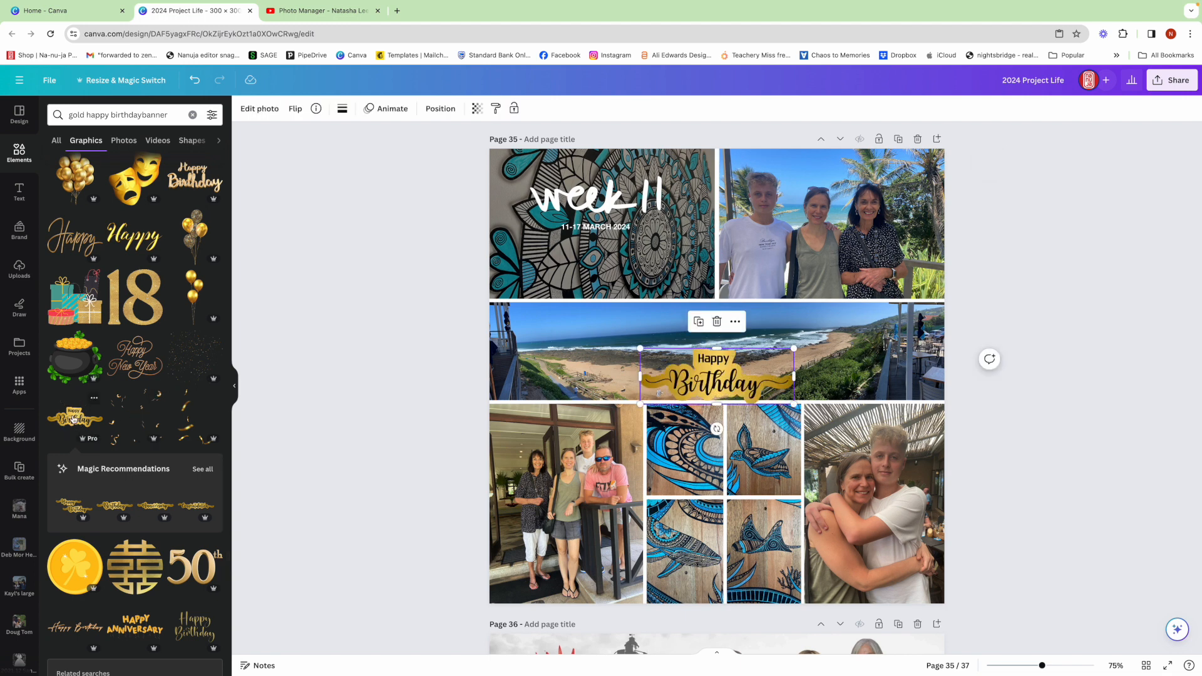
left_click_drag(723, 375, 723, 346)
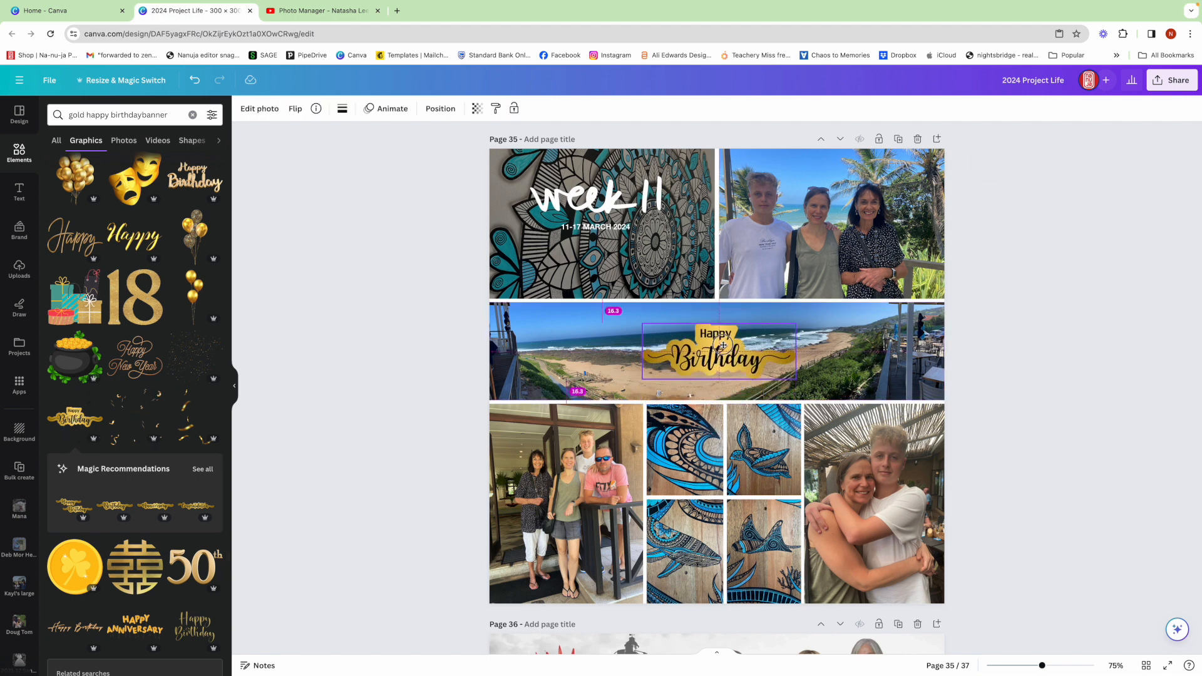
left_click(1068, 444)
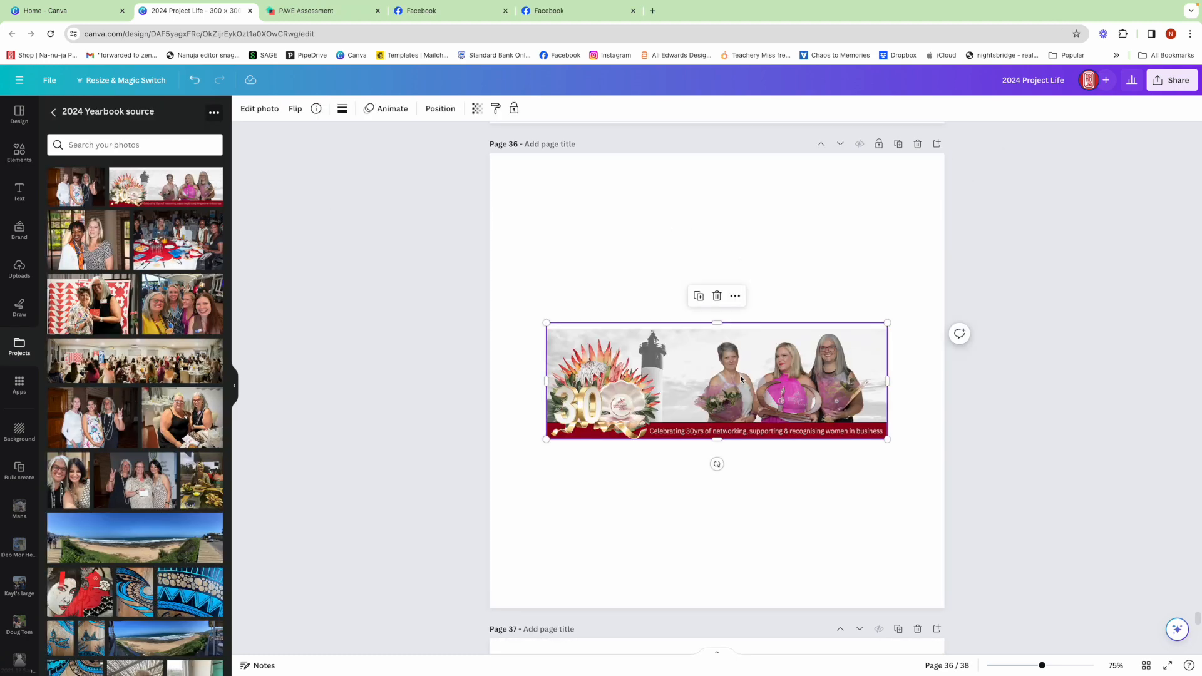
- Move the 30-years banner to the top of page 36 and enlarge it to the full page width
left_click_drag(739, 375, 680, 207)
left_click_drag(831, 271, 944, 316)
key("Escape")
- Add the four-woman selfie below the banner, with the crowded hall panorama and a small seated-pair photo along the page bottom
left_click_drag(180, 307, 692, 388)
left_click_drag(888, 249, 718, 326)
left_click(134, 361)
left_click(194, 431)
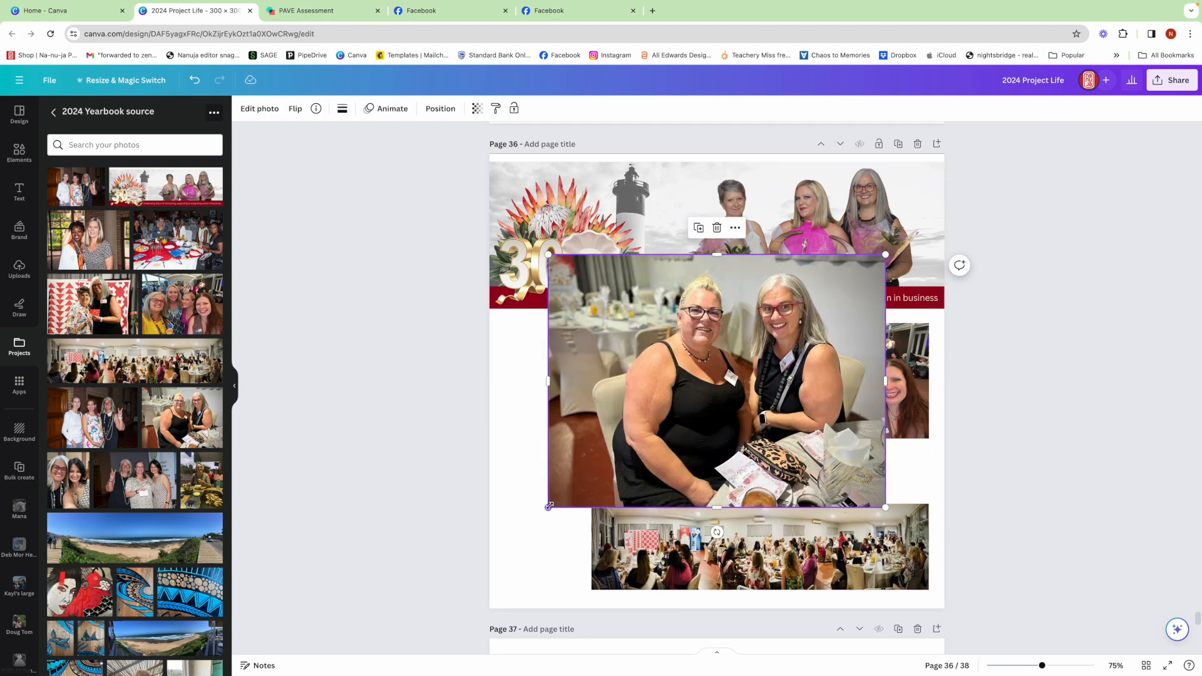
left_click_drag(725, 412, 556, 485)
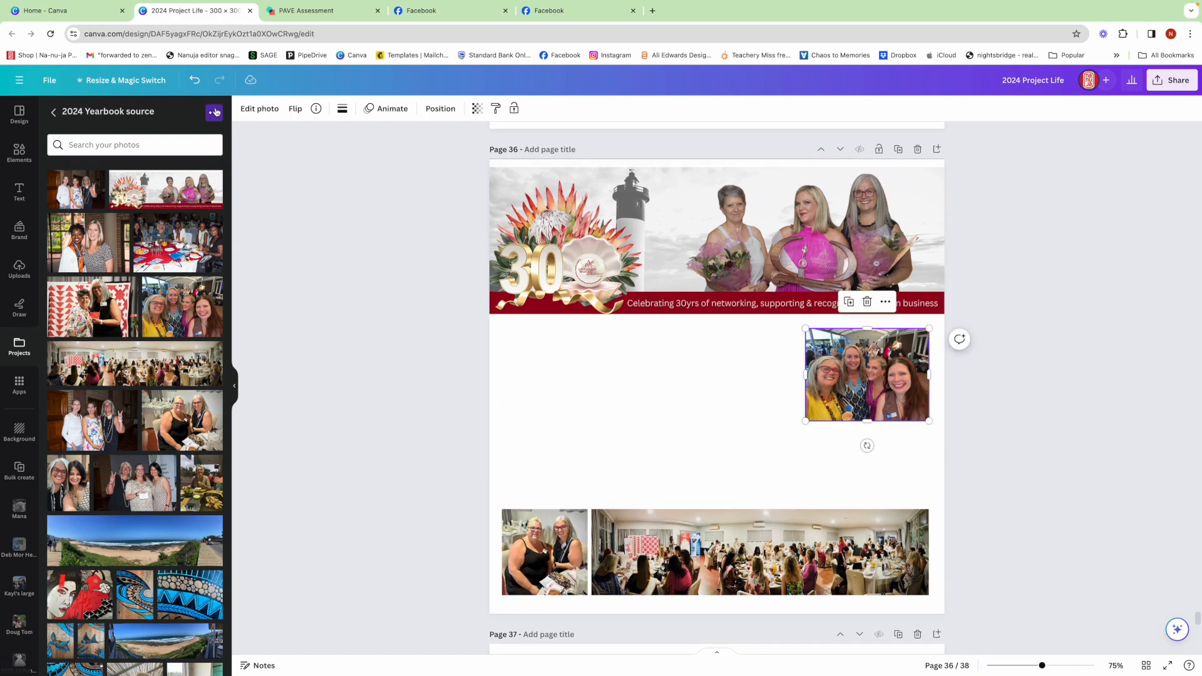
- Upload the photo 2024-03-15 18.12.59.jpg from the Week 11 folder into the 2024 Yearbook source folder
left_click(215, 112)
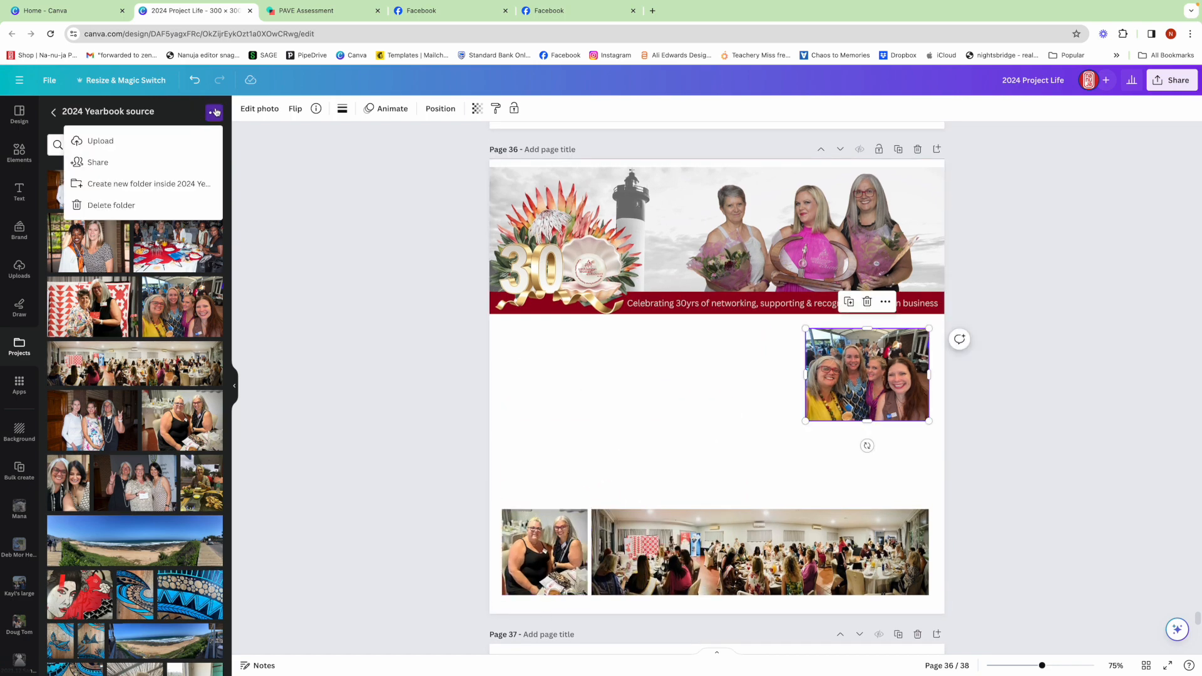
left_click(161, 142)
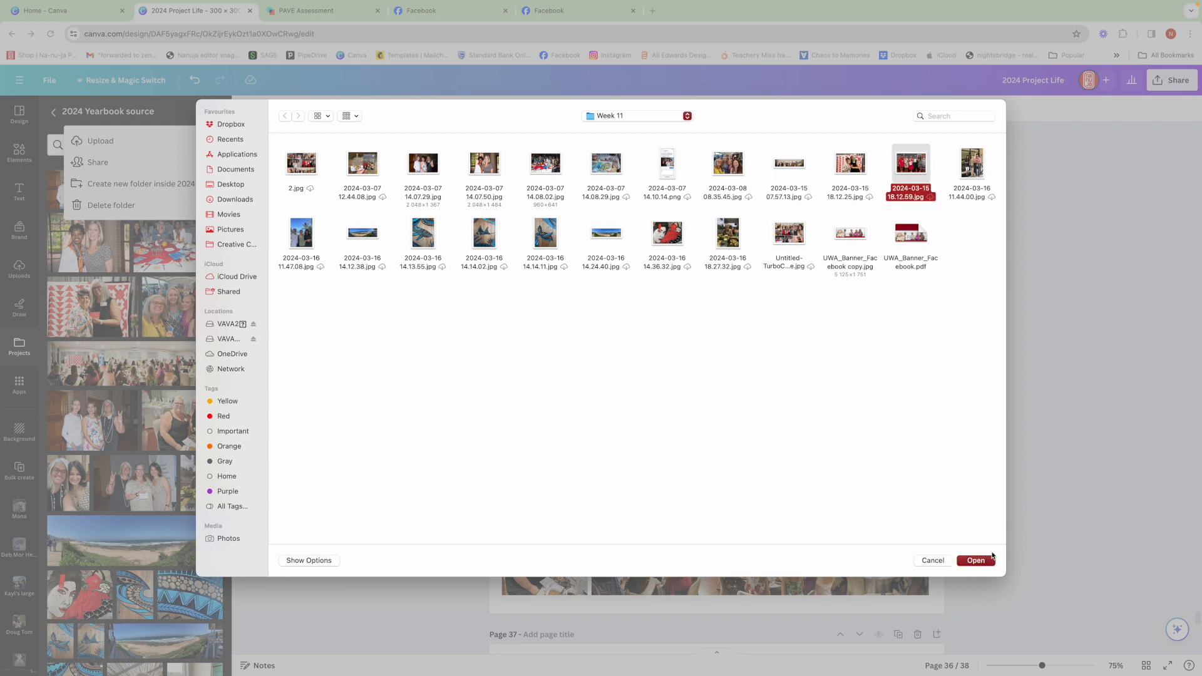
left_click(976, 561)
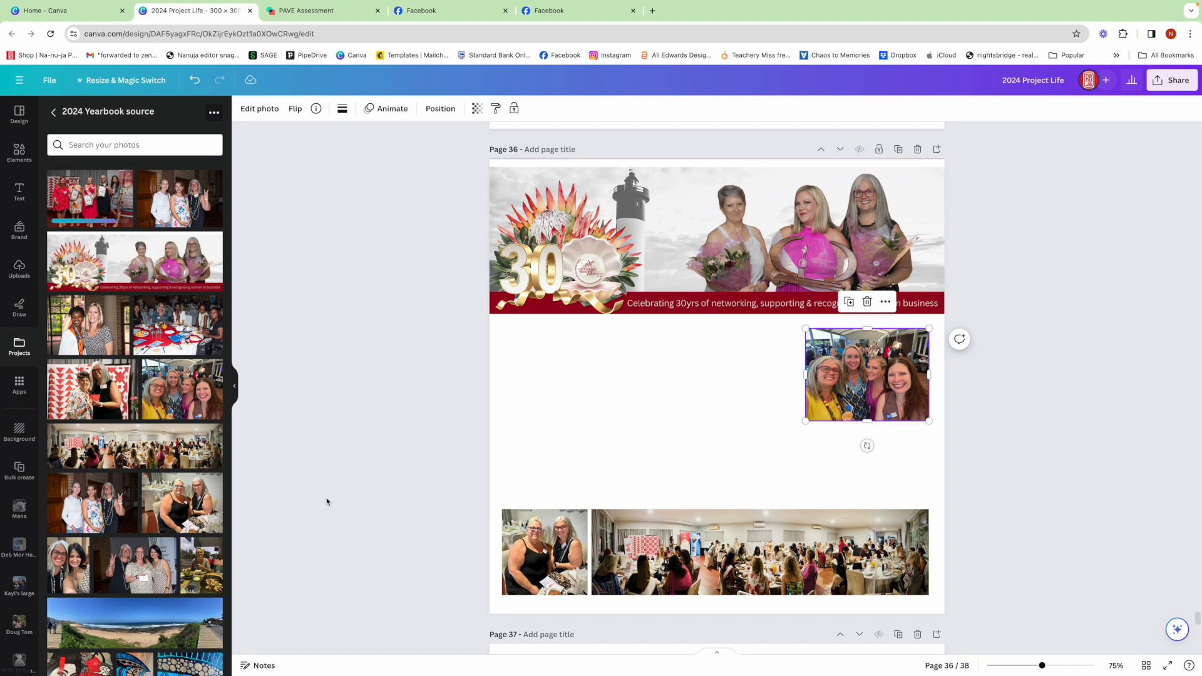
- Add the five-woman certificate photo, shrink it above the seated-pair photo, and raise the 30-years banner to the page's top edge
left_click(99, 202)
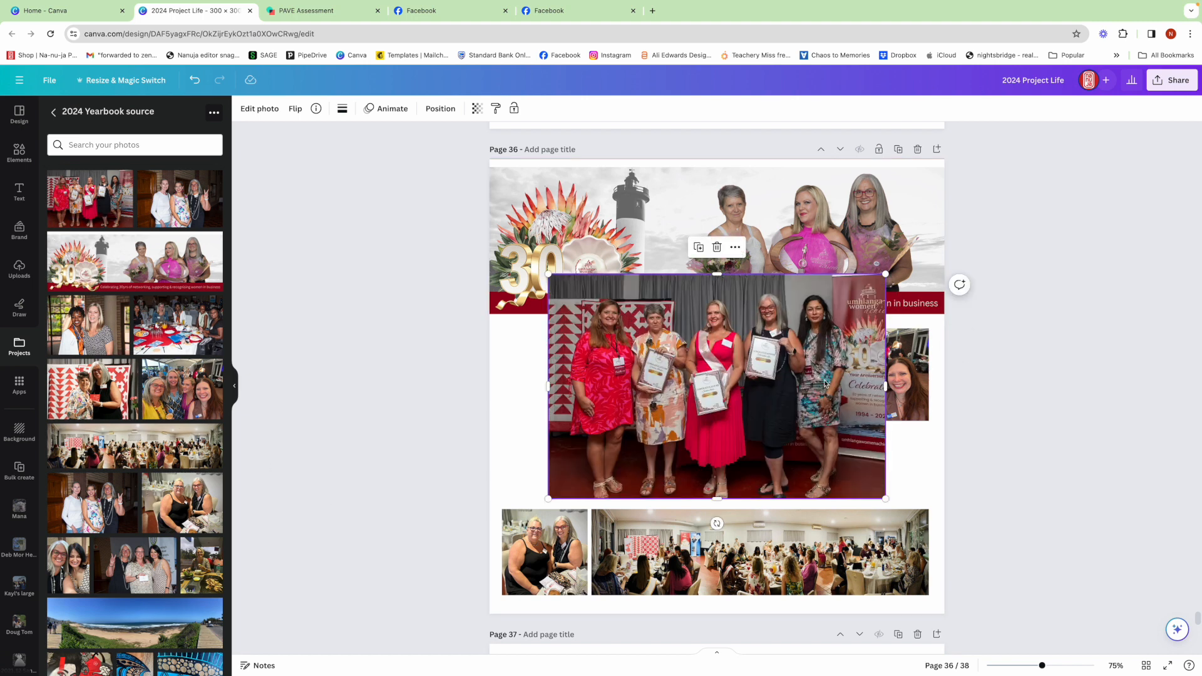
left_click_drag(887, 273, 687, 380)
left_click_drag(594, 381, 591, 386)
left_click_drag(717, 251, 717, 240)
- Move the four-woman selfie above the certificate photo, and scale all four photos down together along the page's left margin
left_click_drag(867, 374, 563, 336)
left_click_drag(435, 325, 626, 554)
left_click_drag(502, 290, 533, 317)
left_click_drag(626, 454, 596, 452)
- Shift the hall panorama toward the right margin and widen the seated-pair photo to fill the gap
left_click_drag(784, 555, 811, 555)
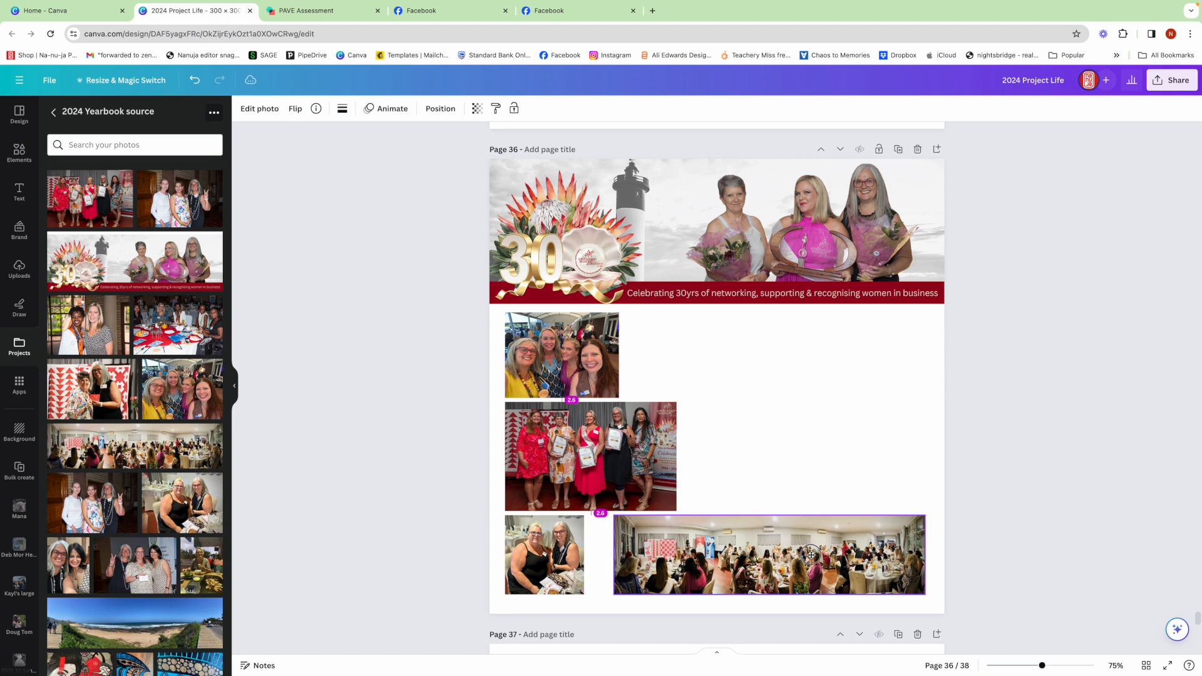
left_click(579, 560)
left_click_drag(584, 555, 609, 555)
- Add the photo of two women before the red-and-white quilt beside the certificate photo, sized to the row height
left_click(94, 389)
left_click_drag(695, 418, 827, 429)
left_click_drag(1019, 285, 814, 355)
- Add the photo of three women by the wooden door beside the four-woman selfie, sized to 84.4 × 56.3
left_click(180, 198)
left_click_drag(619, 324, 694, 363)
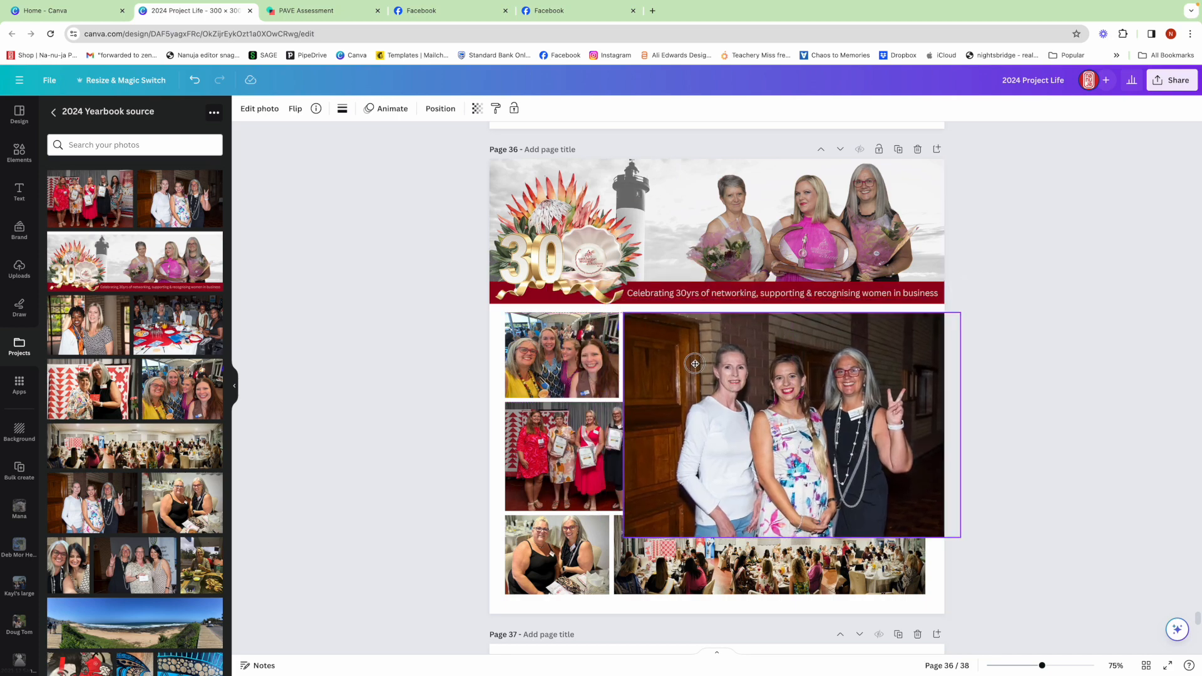
left_click_drag(962, 537, 751, 394)
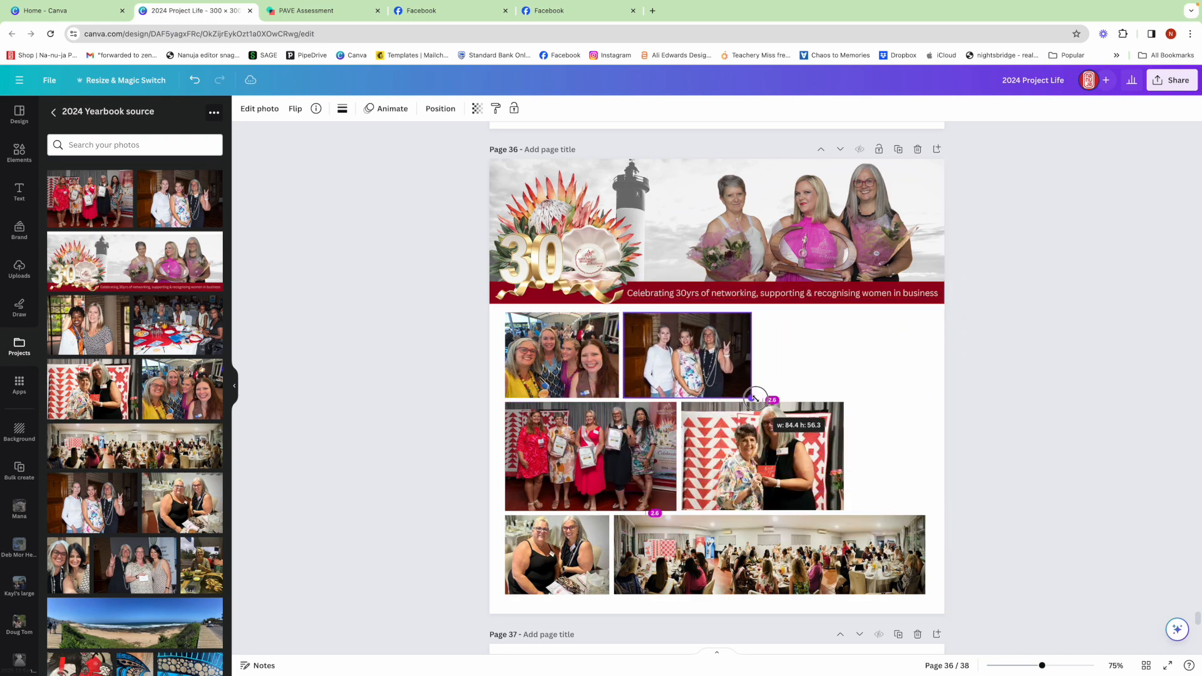
- Add the photo of two women with an orange scarf at the end of the upper row, matching its height
left_click(88, 326)
left_click_drag(625, 325, 833, 374)
left_click_drag(1093, 556, 873, 398)
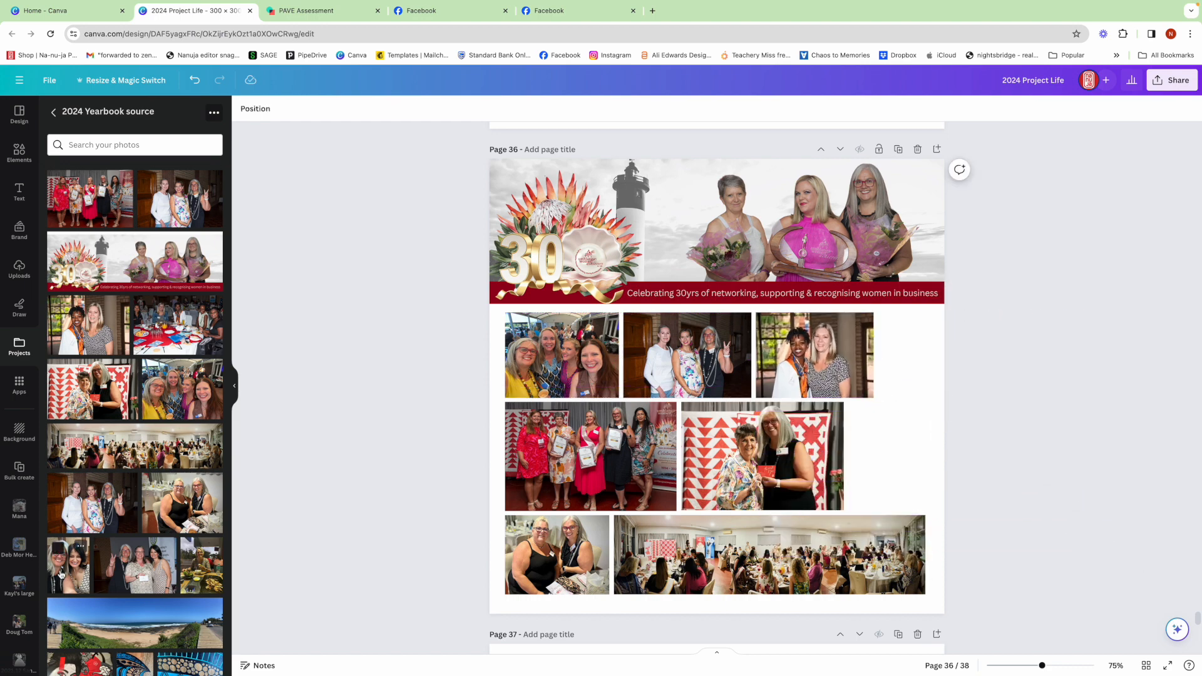
- Add the two-woman selfie beside the quilt photo at the end of the middle row, matching the row height
left_click(68, 565)
left_click_drag(699, 303, 791, 401)
left_click_drag(681, 652, 848, 422)
left_click_drag(888, 362, 889, 442)
left_click_drag(929, 387, 883, 398)
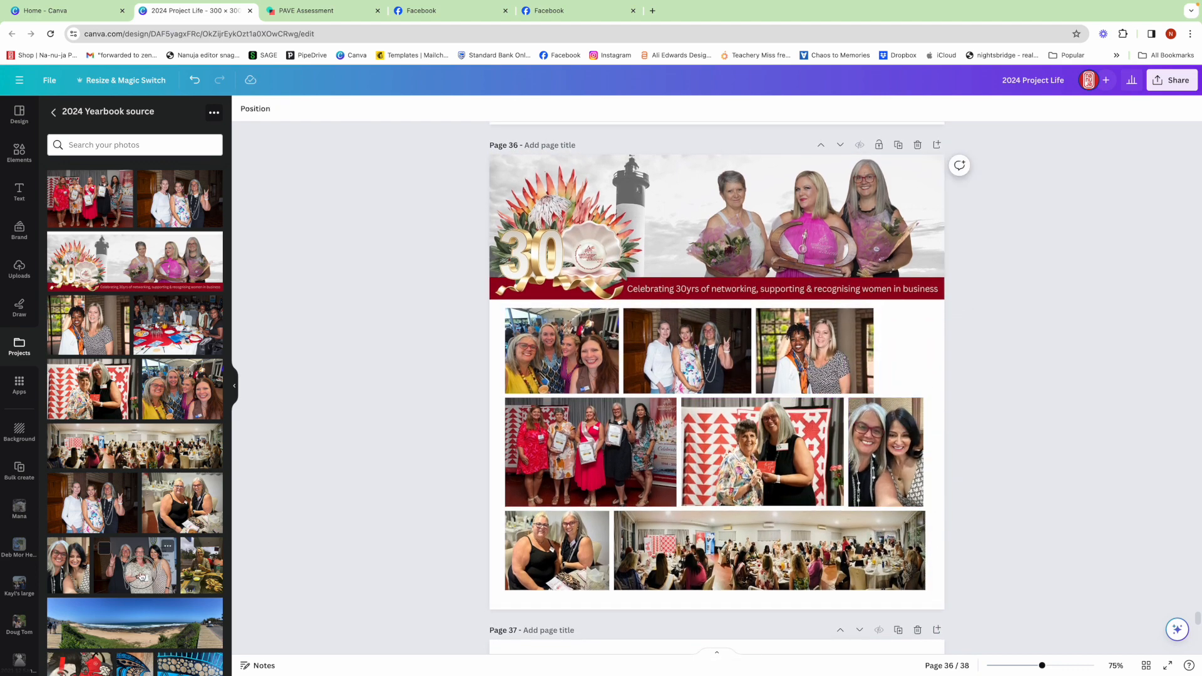
- Replace the wooden-door photo with the three-woman card photo at the upper row's right end, and set the orange-scarf photo against it
key("ctrl+v")
left_click_drag(551, 269, 685, 348)
left_click_drag(784, 401, 817, 336)
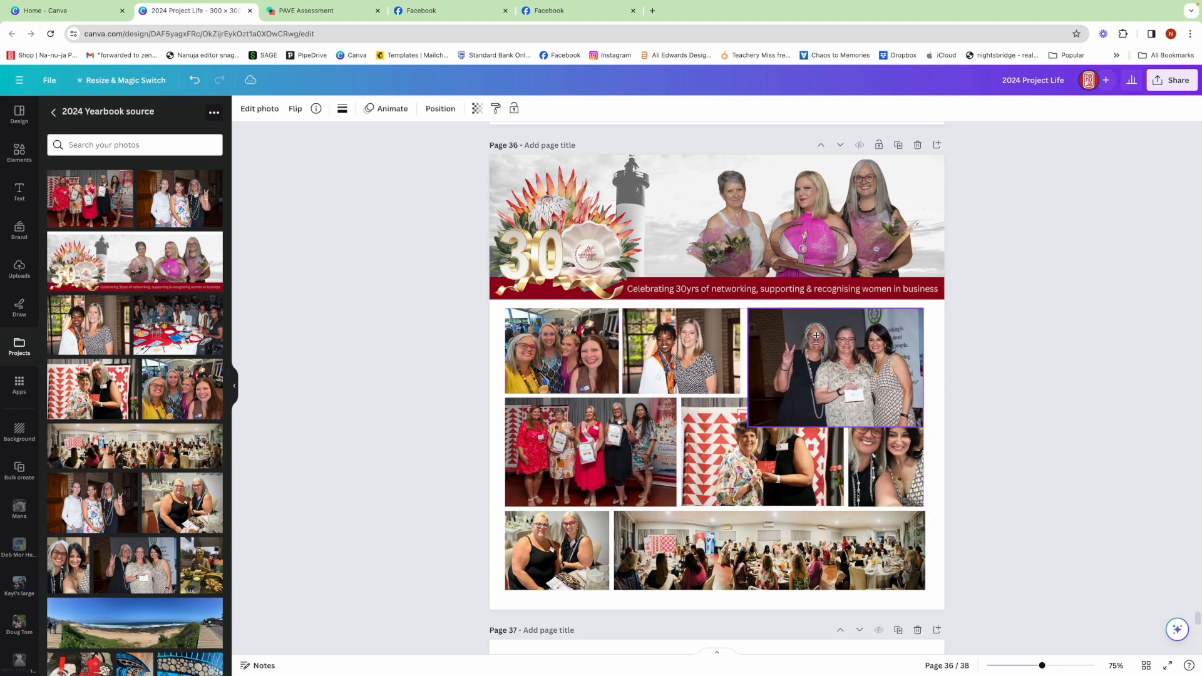
left_click_drag(747, 424, 798, 393)
left_click_drag(720, 360, 771, 361)
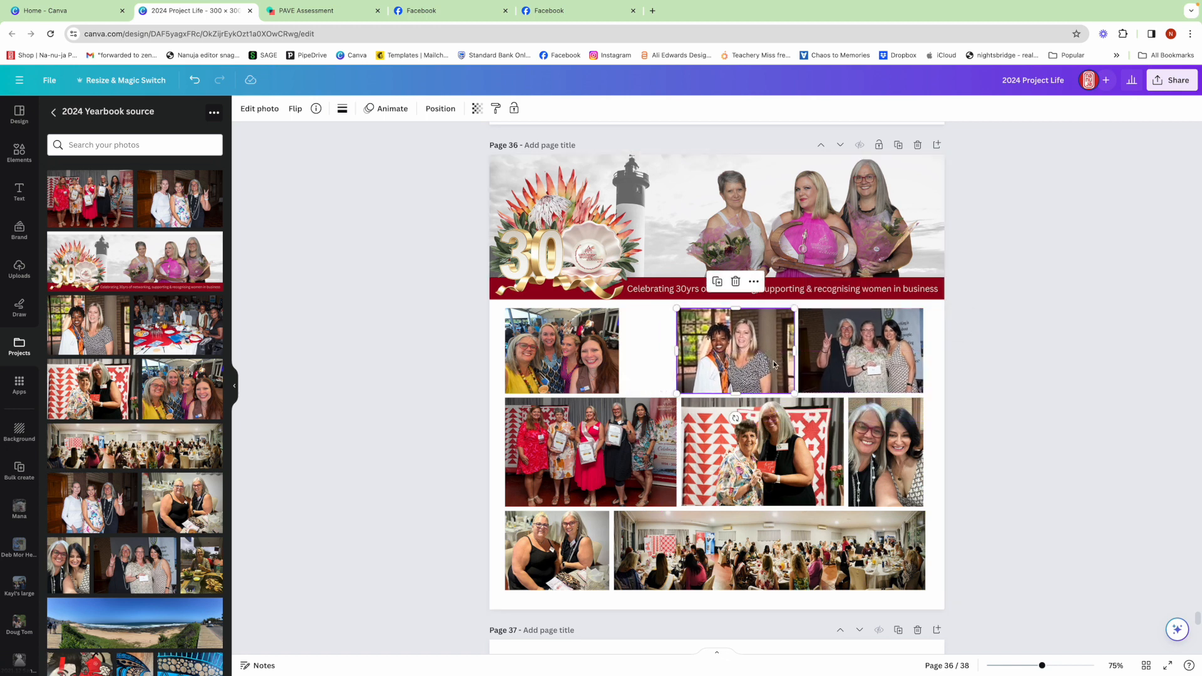
left_click(1032, 423)
- Crop the left and right sides of the quilt photo closer to the two women
left_click(791, 465)
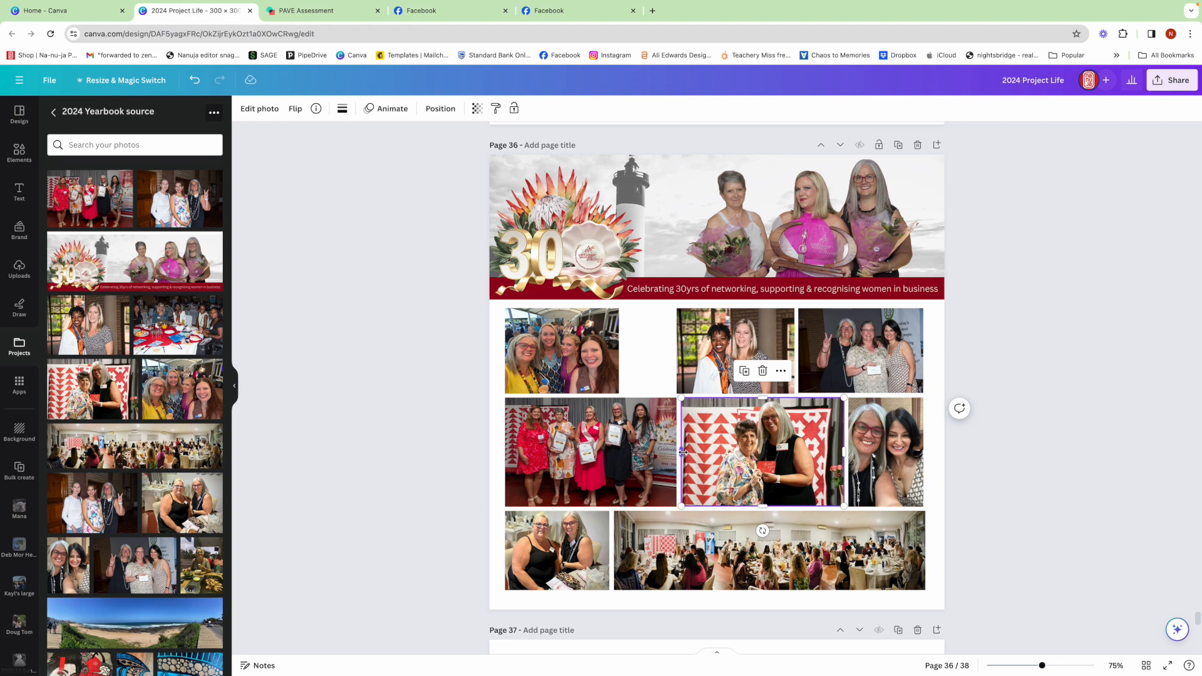
left_click_drag(681, 452, 712, 451)
left_click_drag(844, 452, 798, 466)
left_click(982, 416)
- Rearrange the upper row with the two-woman selfie first, the three-woman card photo second and the orange-scarf photo third, moving the four-woman selfie out
left_click_drag(566, 352, 676, 500)
left_click_drag(862, 458, 519, 345)
scroll(857, 338, "down", 1)
left_click_drag(858, 333, 645, 331)
left_click_drag(739, 329, 777, 327)
scroll(777, 328, "down", 1)
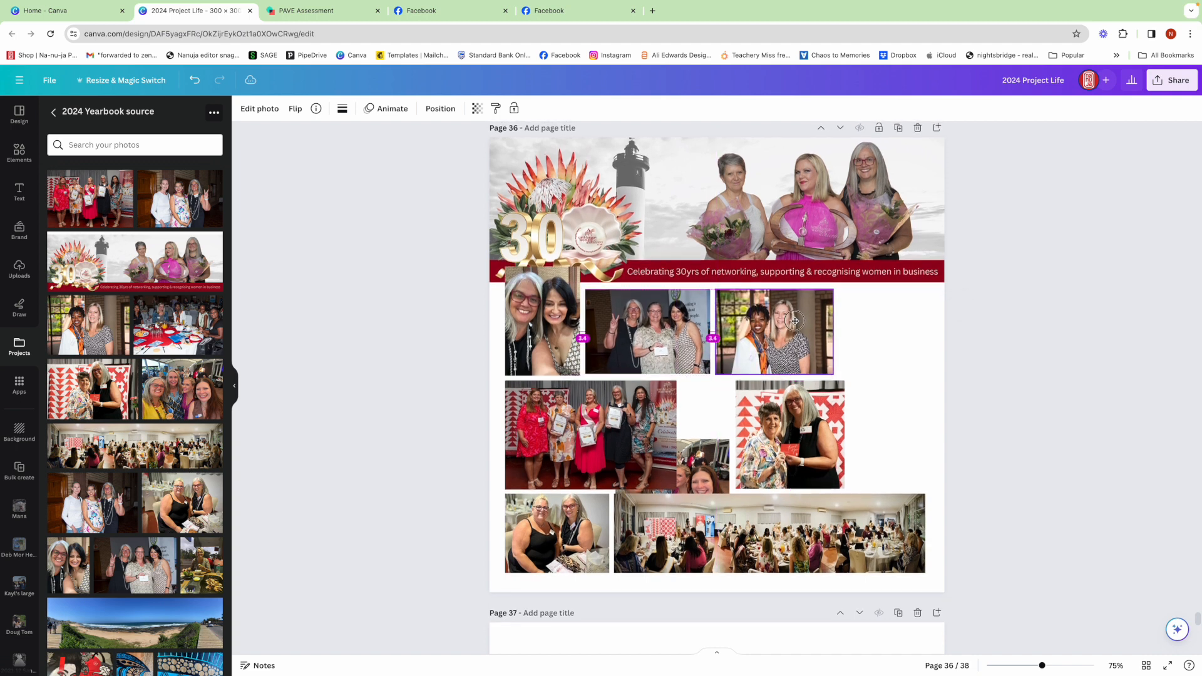
- Resize the two-woman selfie to the upper row's height and close the gaps to the card and orange-scarf photos
left_click(542, 325)
left_click_drag(505, 267, 519, 288)
left_click_drag(886, 323, 561, 335)
left_click_drag(560, 334, 545, 334)
left_click(899, 386)
left_click(650, 350)
scroll(641, 367, "down", 1)
left_click_drag(634, 371, 636, 373)
scroll(689, 438, "down", 1)
- Put the four-woman selfie at the middle row's right end, close up the quilt photo, and scale the row to the right margin
left_click_drag(704, 462, 868, 429)
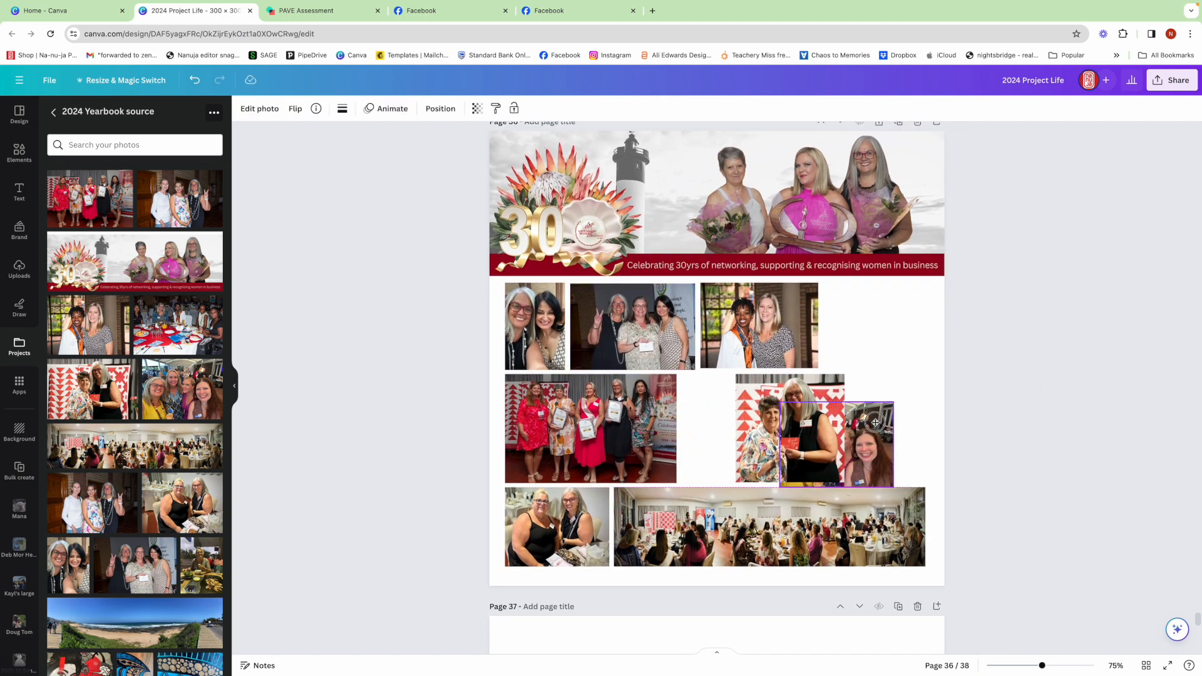
left_click_drag(790, 429, 736, 429)
left_click_drag(845, 441, 861, 416)
left_click_drag(909, 461, 938, 483)
left_click_drag(1012, 416, 642, 432)
left_click_drag(938, 374, 925, 378)
left_click(1020, 447)
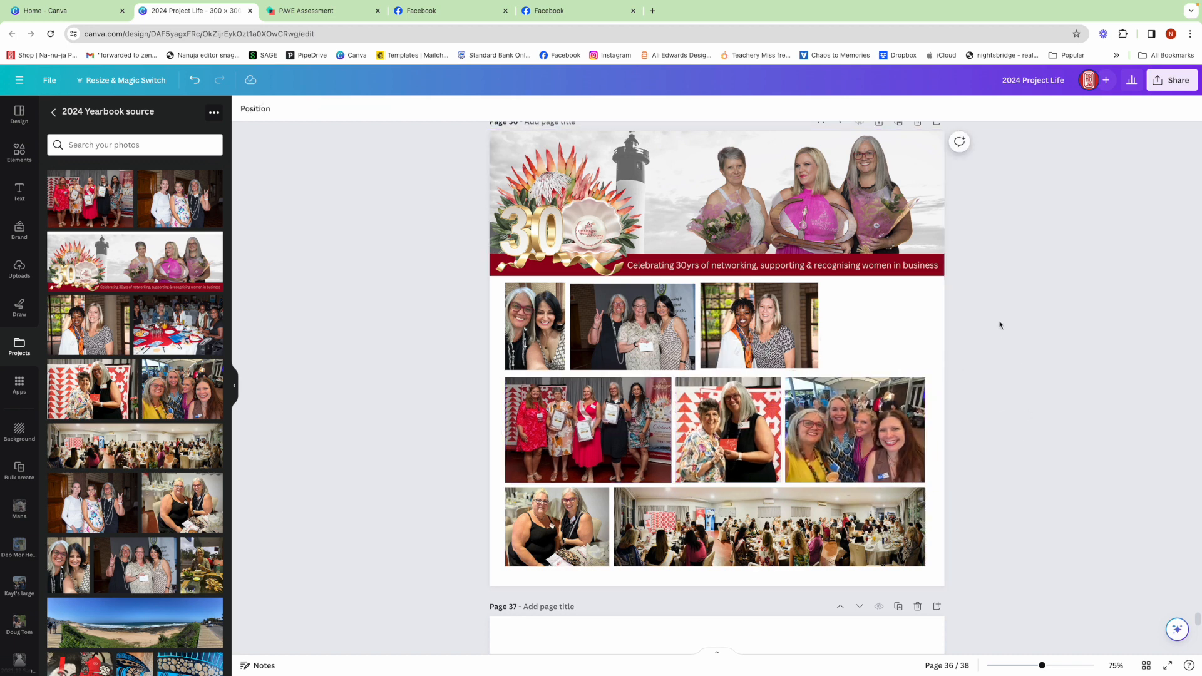
- Crop the sides of the orange-scarf photo and the three-woman card photo, and close the gap between them
left_click_drag(999, 310, 776, 343)
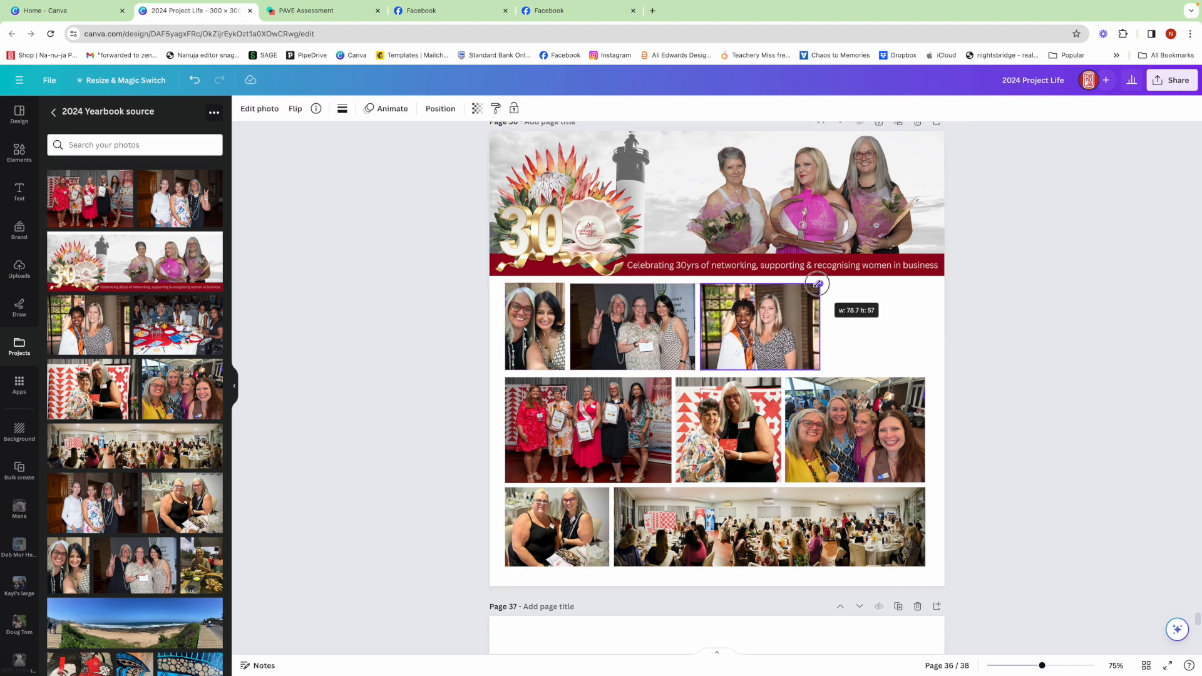
left_click_drag(818, 326, 802, 327)
left_click_drag(699, 326, 724, 339)
left_click(648, 348)
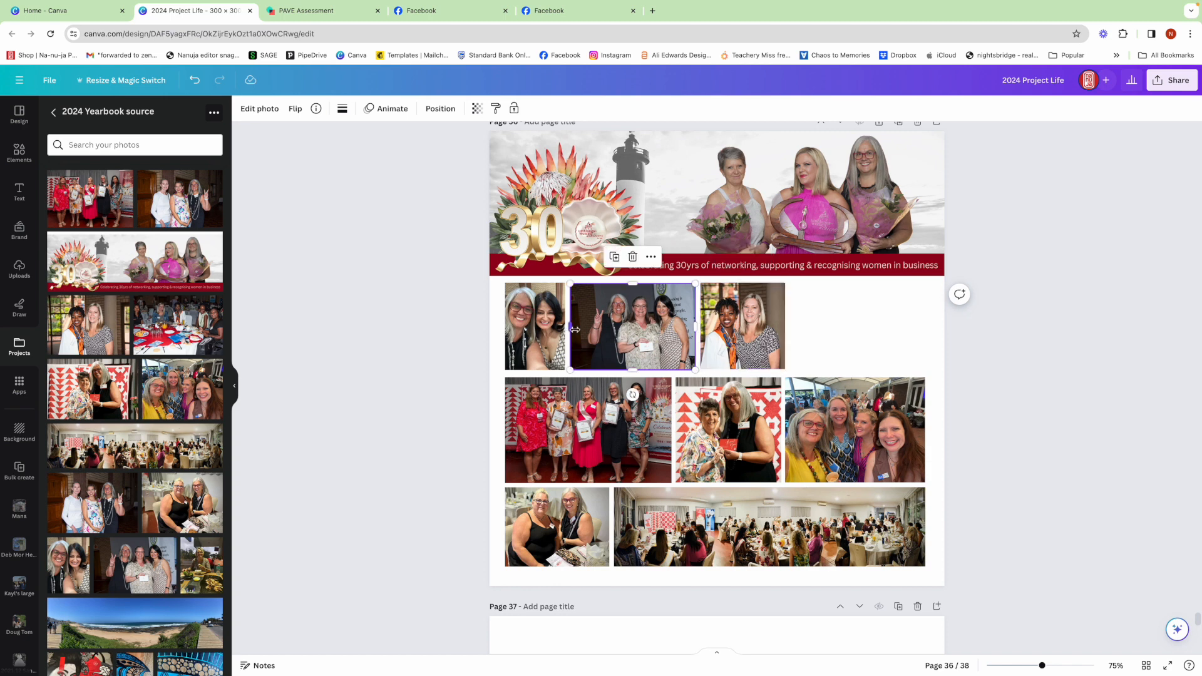
left_click_drag(570, 327, 625, 343)
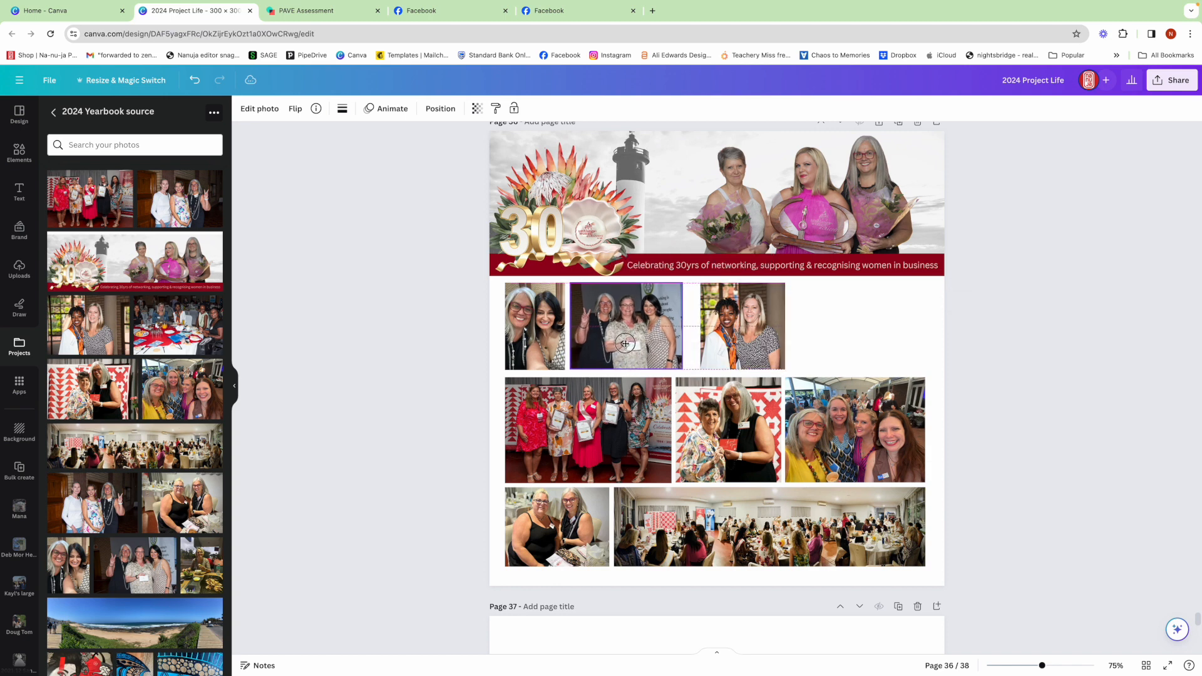
left_click_drag(744, 352, 732, 351)
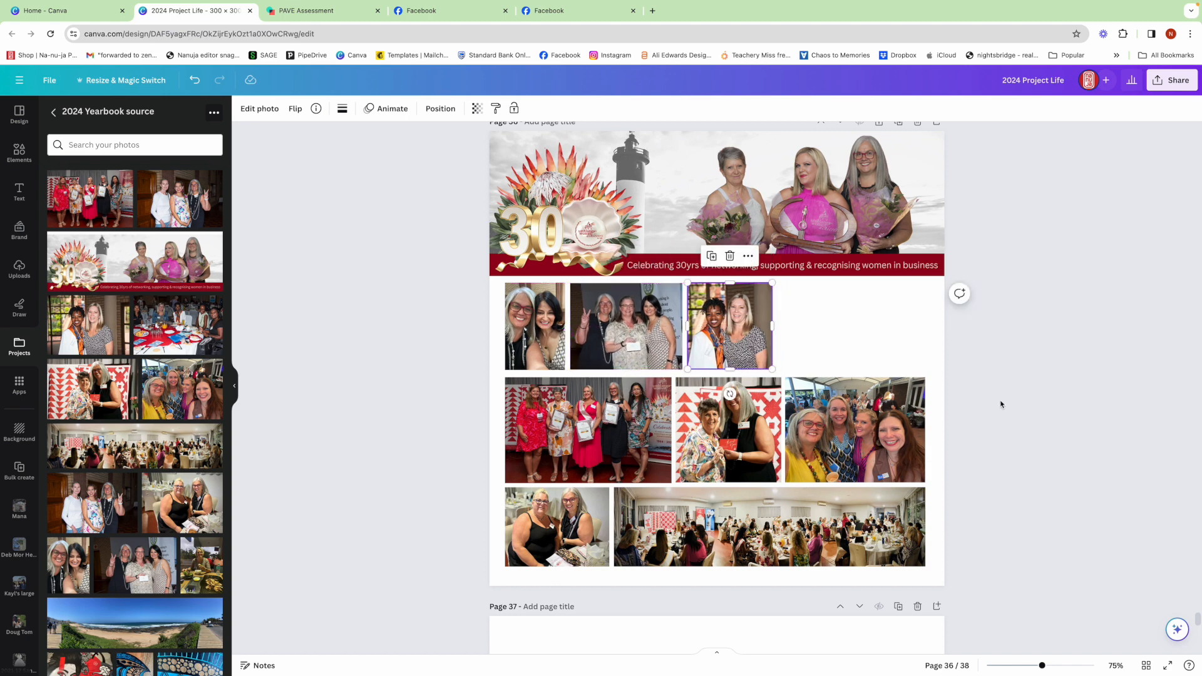
- Move the three upper-row photos down together so their gap to the middle row matches the collage spacing
left_click(1065, 459)
left_click_drag(1009, 338, 532, 326)
left_click_drag(689, 325, 788, 366)
left_click(1035, 405)
- Add the wooden-door photo at the upper row's right end, sized to fill the space, and reposition the image within its crop
left_click(180, 199)
left_click_drag(592, 511, 746, 331)
double_click(876, 342)
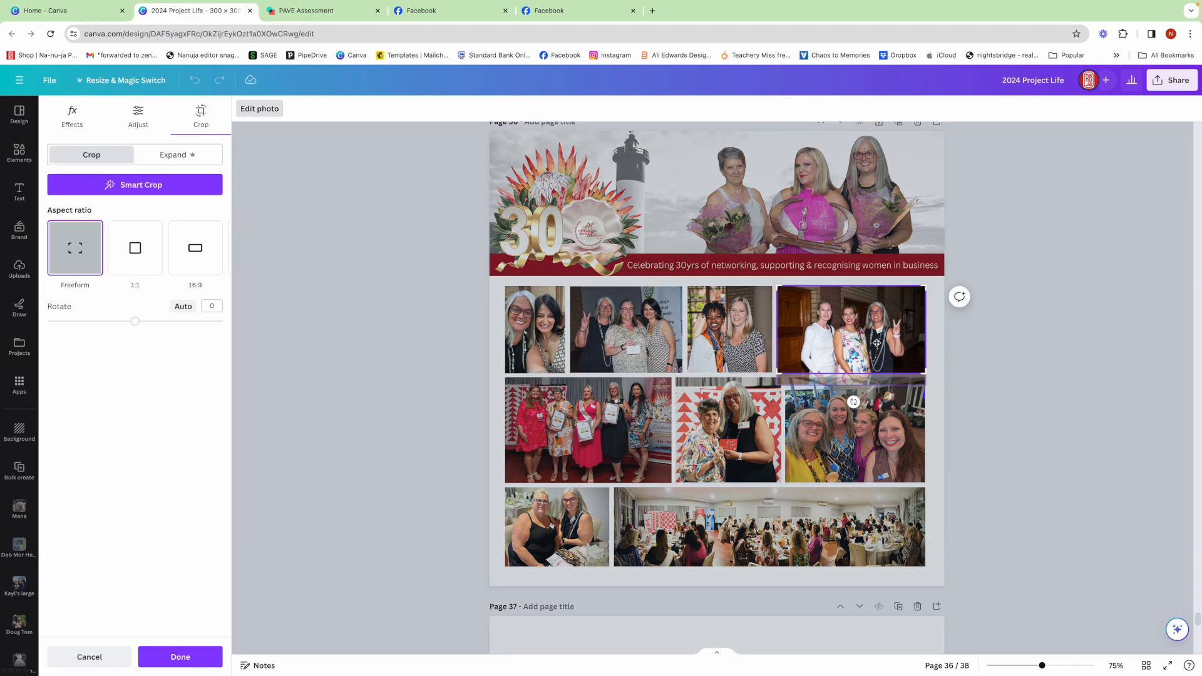
left_click_drag(877, 342, 872, 328)
left_click(1027, 382)
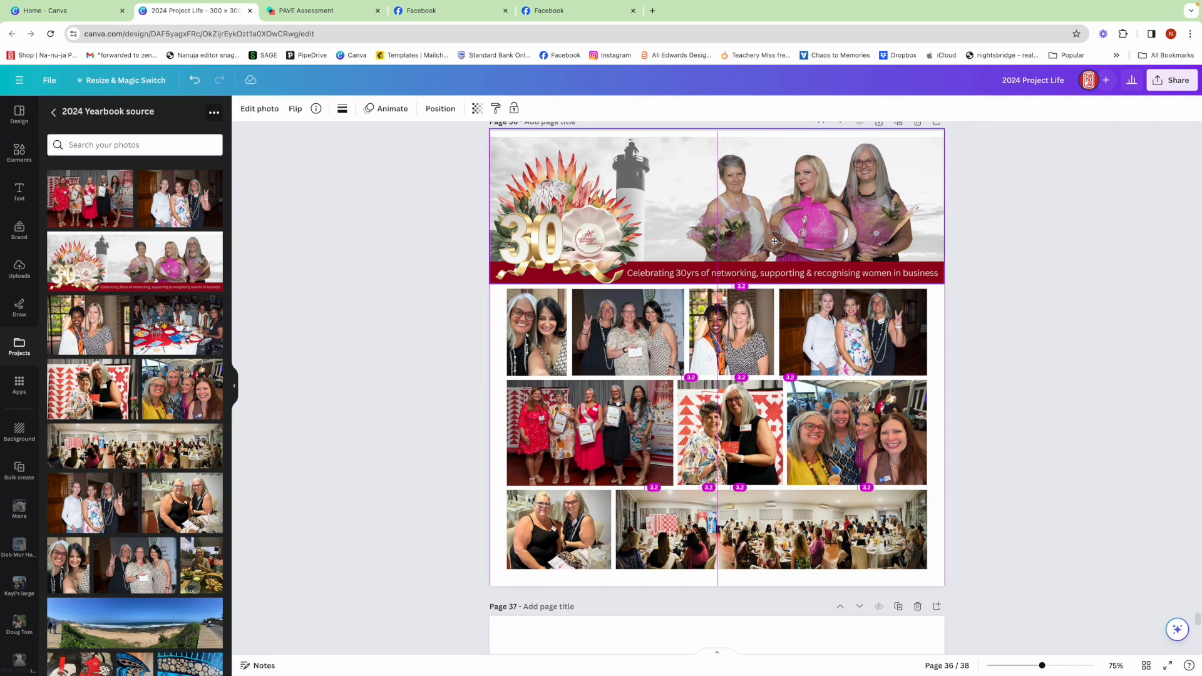
- Crop the top edge of the 30-years banner to a height of about 97
left_click(810, 225)
left_click_drag(716, 129, 717, 134)
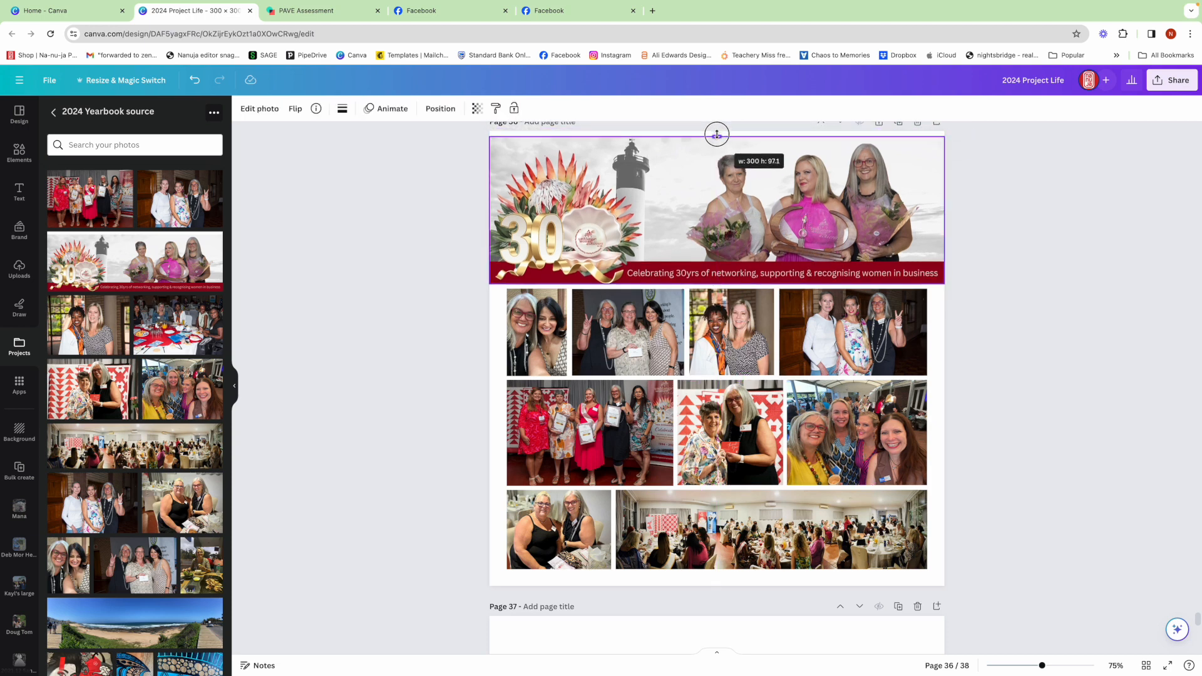
left_click(995, 234)
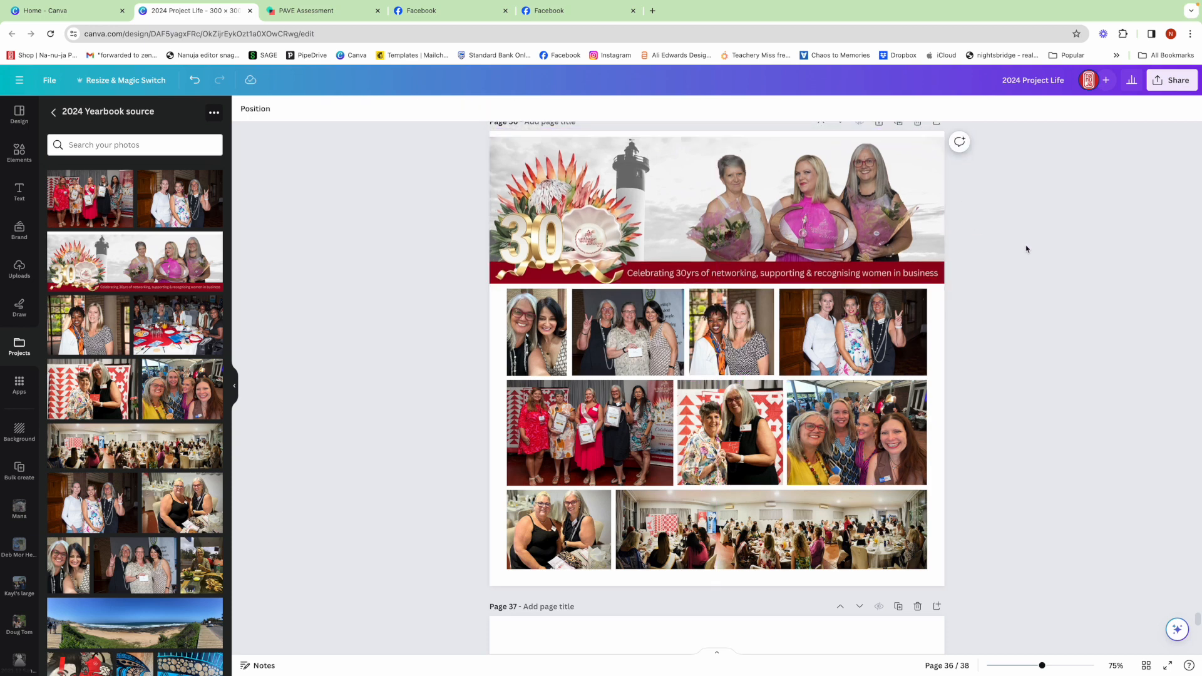
- Add a square shape at the page's upper-left corner and reshape it into a thin full-width strip above the banner
scroll(1026, 249, "up", 1)
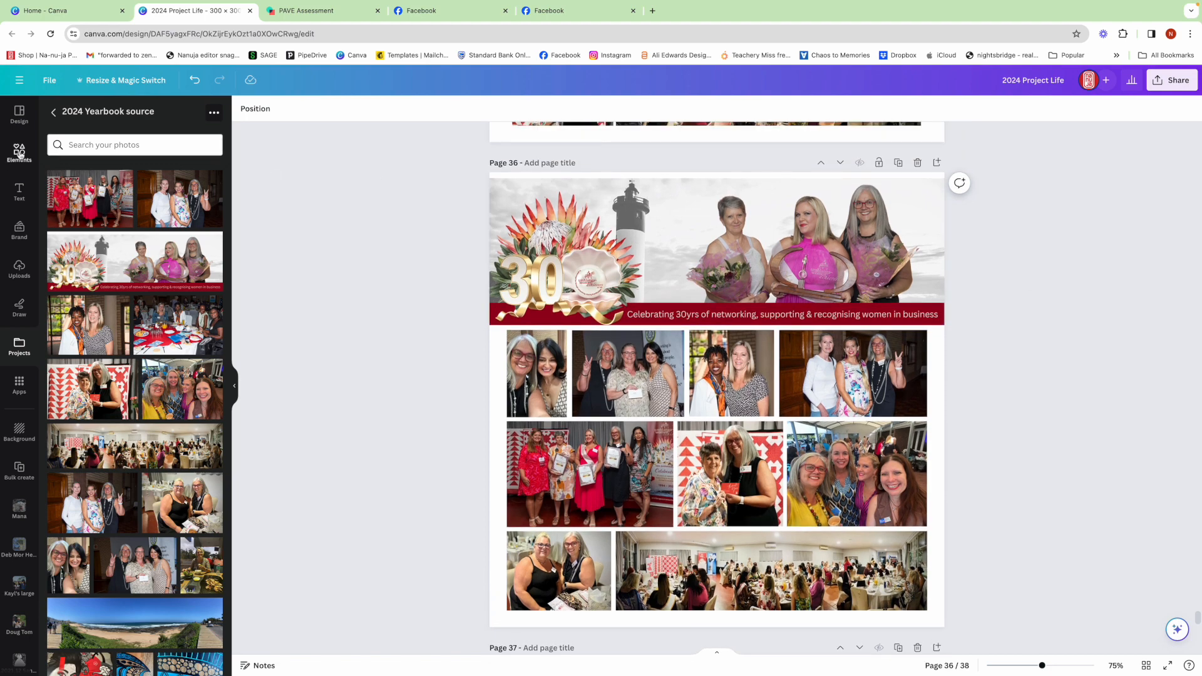
left_click(20, 151)
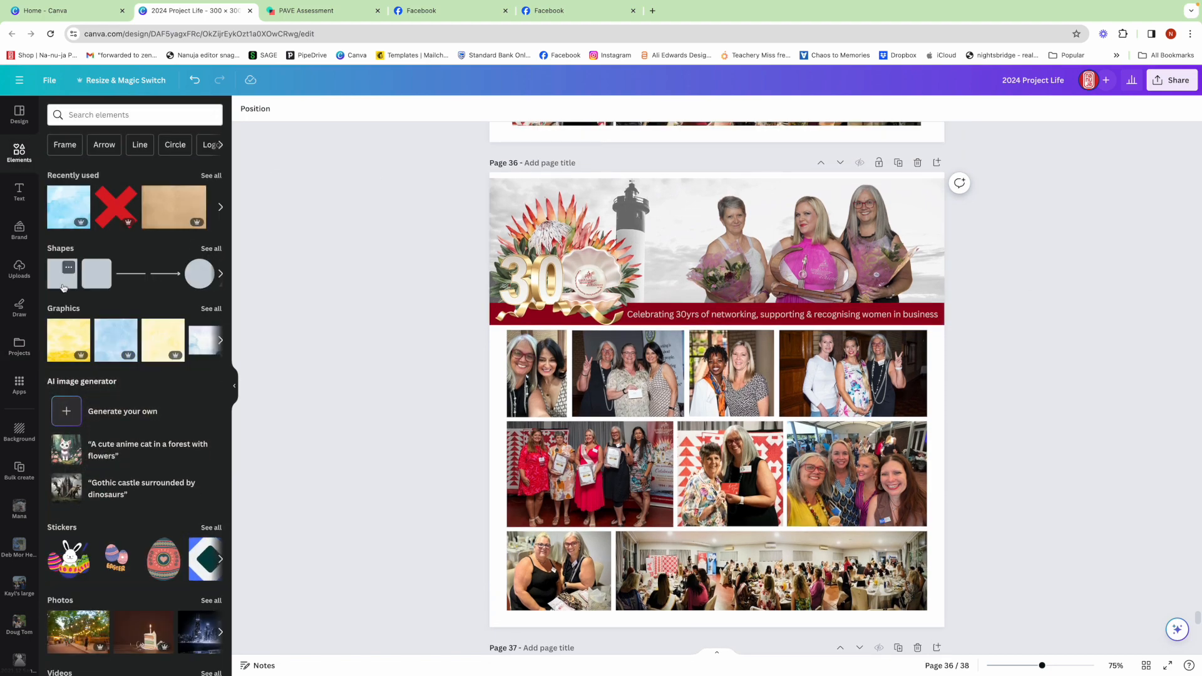
left_click(62, 273)
left_click_drag(735, 376, 577, 222)
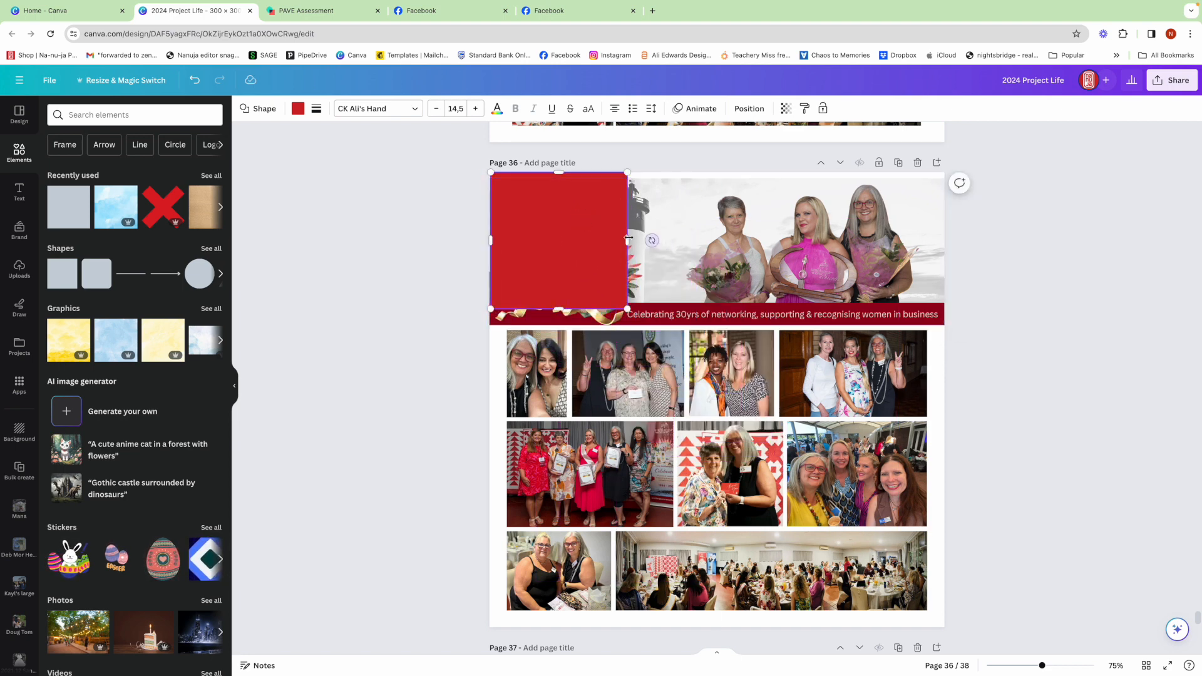
left_click_drag(649, 242, 944, 227)
left_click_drag(717, 309, 714, 180)
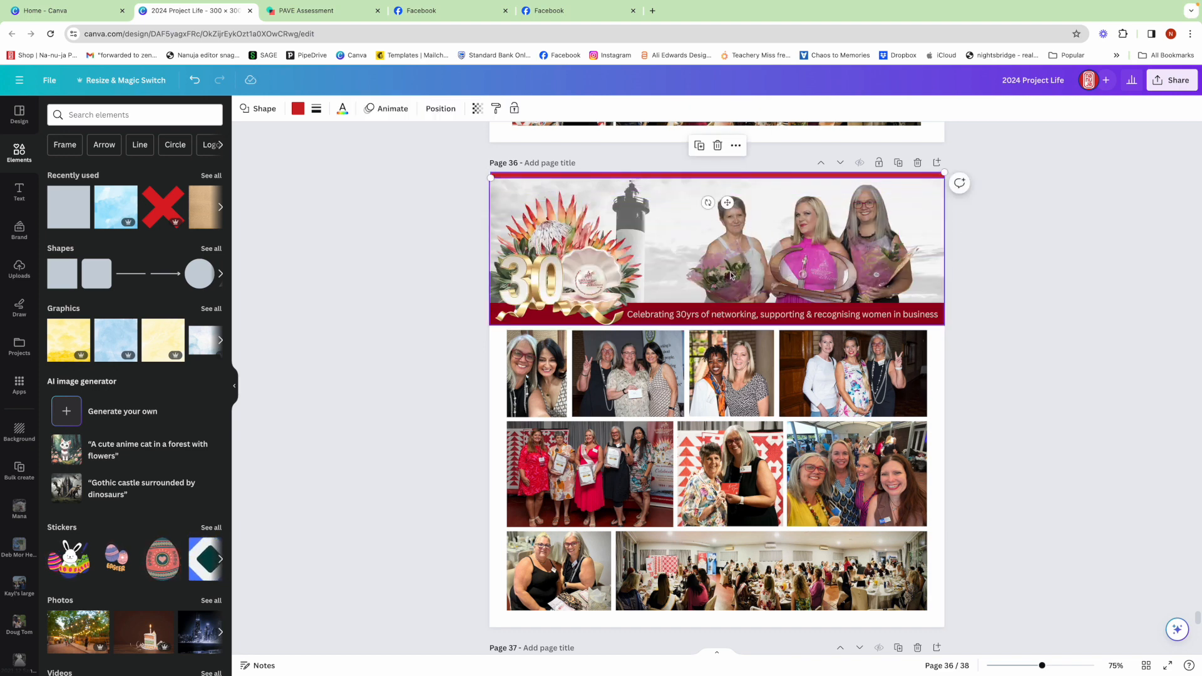
- Recolour the strip above the banner with the dark red from the banner's photo colours
left_click(297, 110)
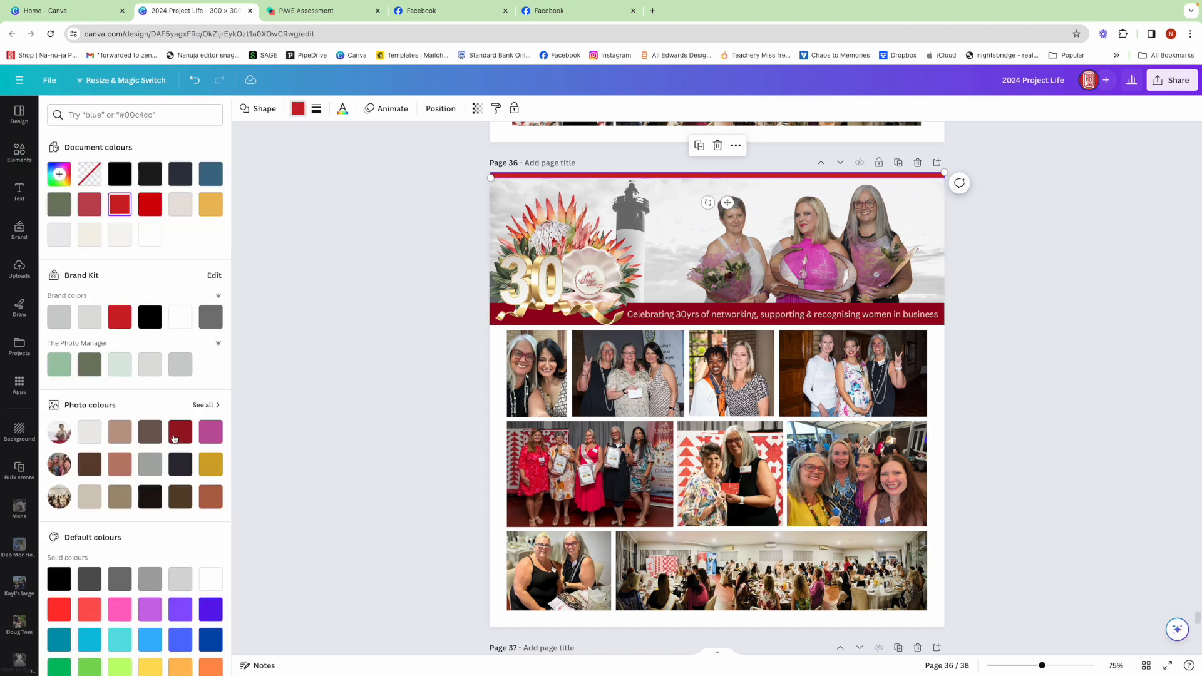
left_click(175, 437)
left_click(1027, 358)
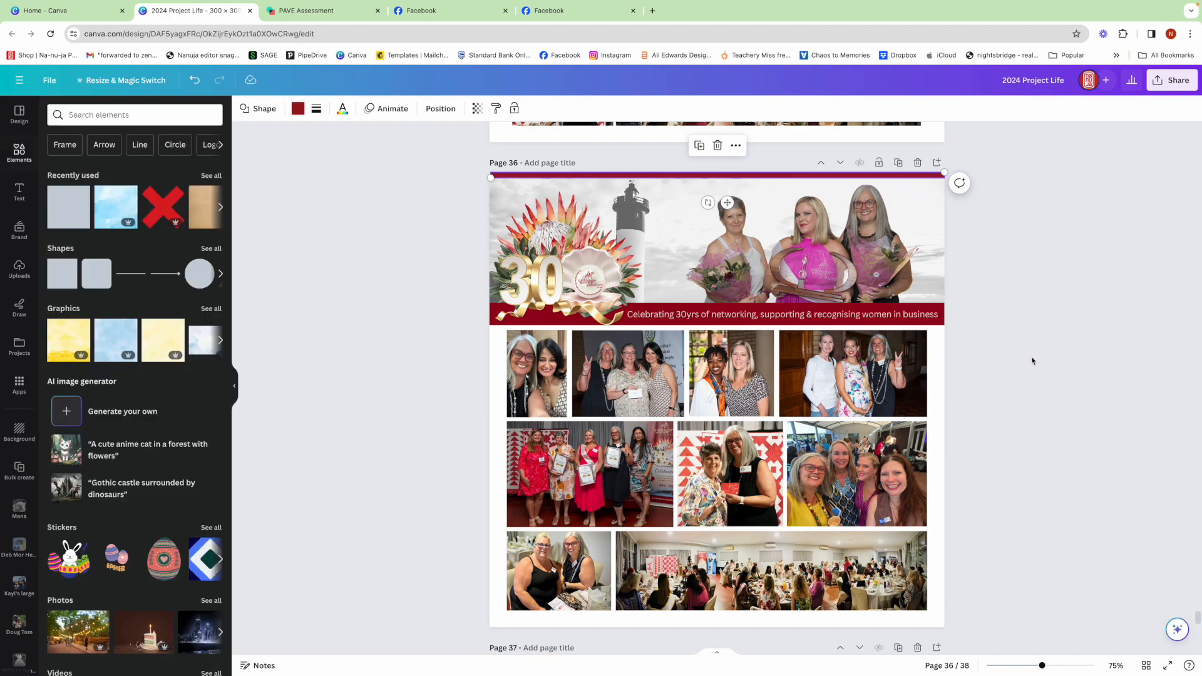